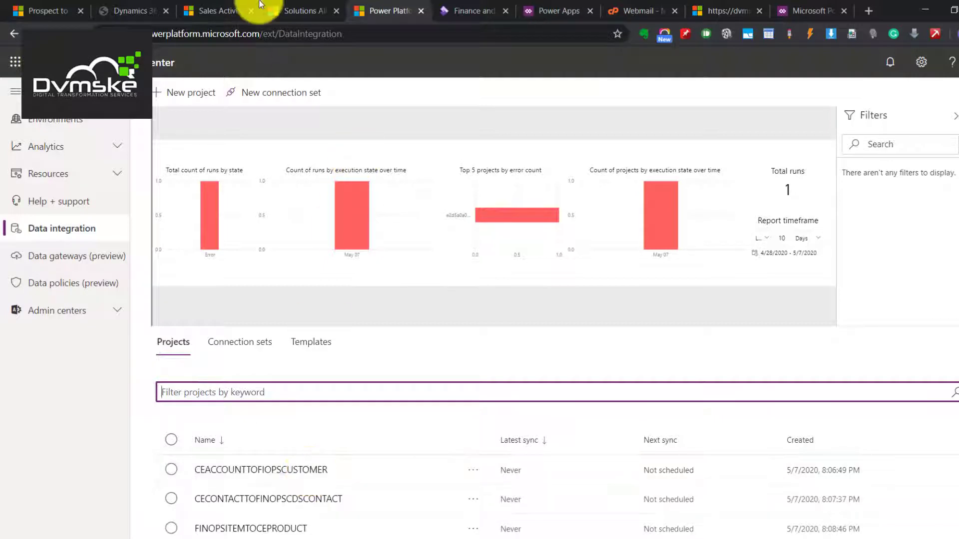
Switch to the Dynamics 365 Sales app and show the accounts list in the All Accounts view.
click(303, 6)
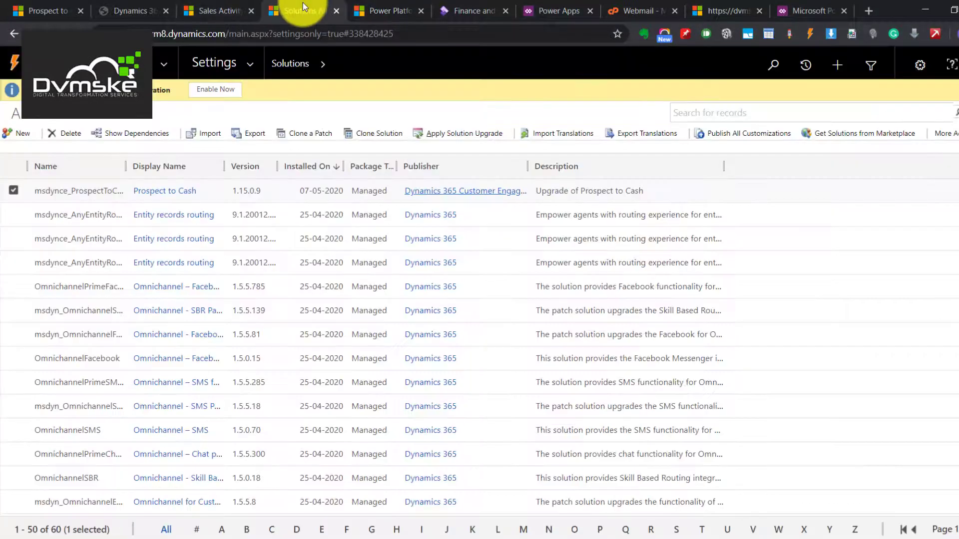
click(249, 70)
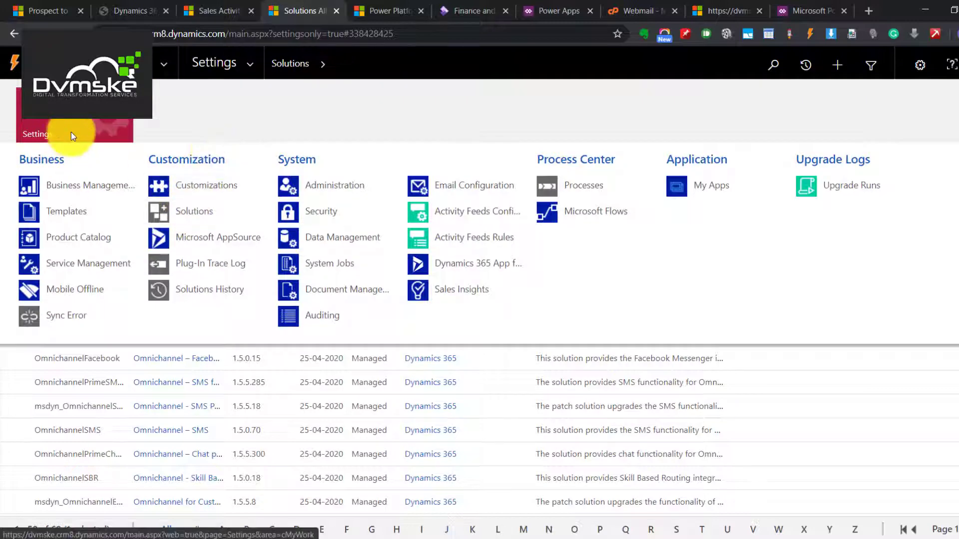
click(219, 10)
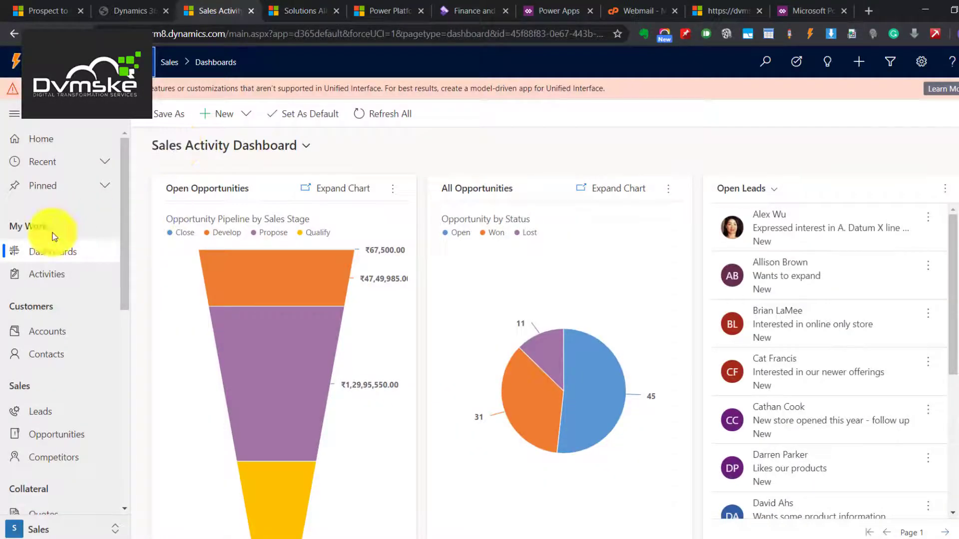
click(56, 324)
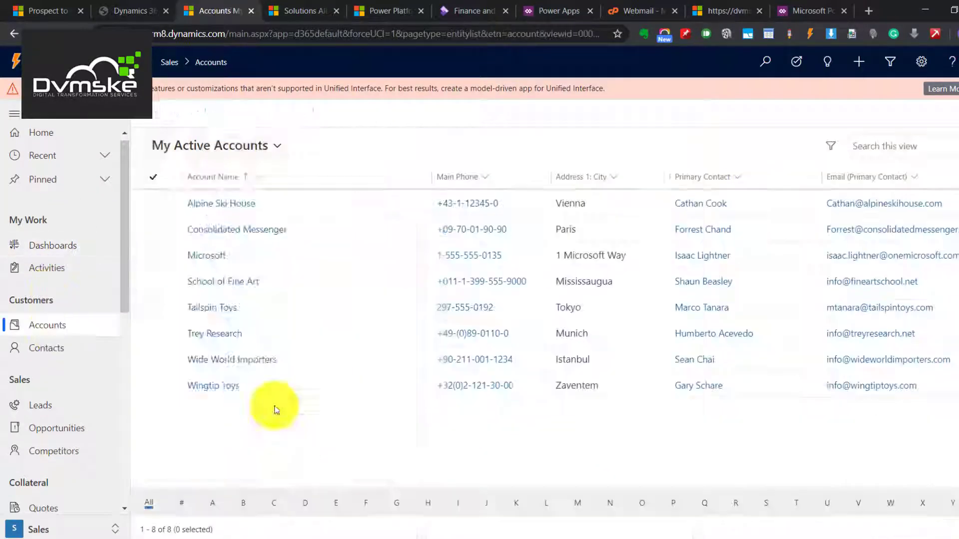
click(214, 145)
click(190, 329)
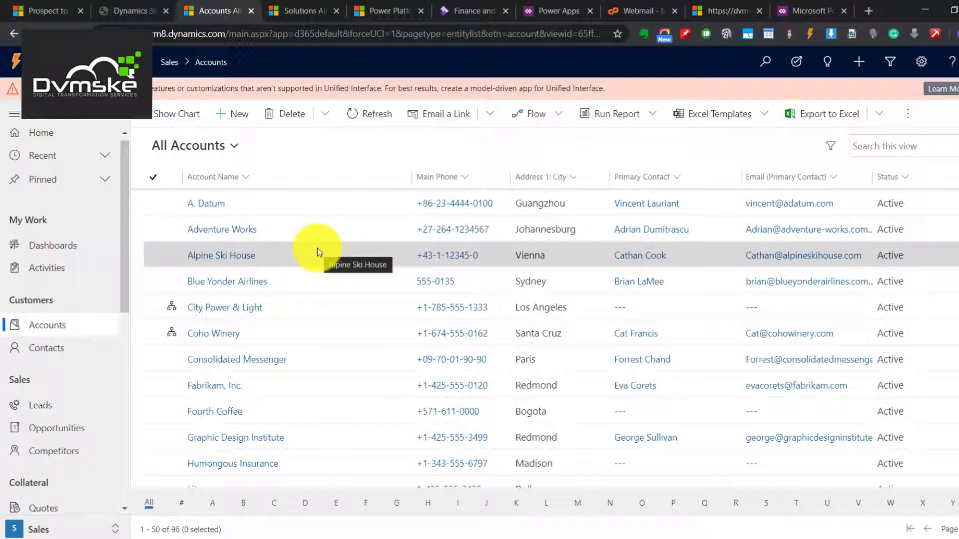
Start a new account and fill in its account name, phone number and website.
click(223, 117)
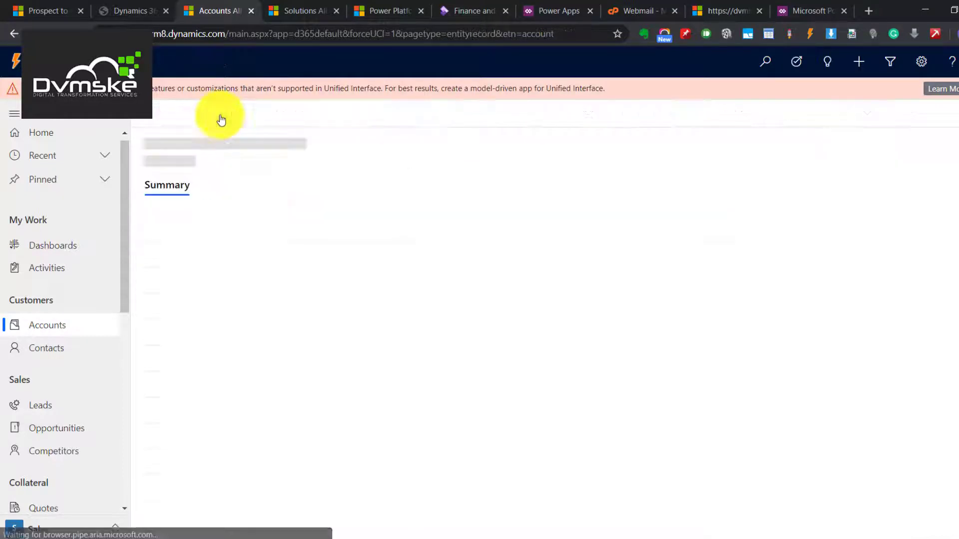
click(316, 264)
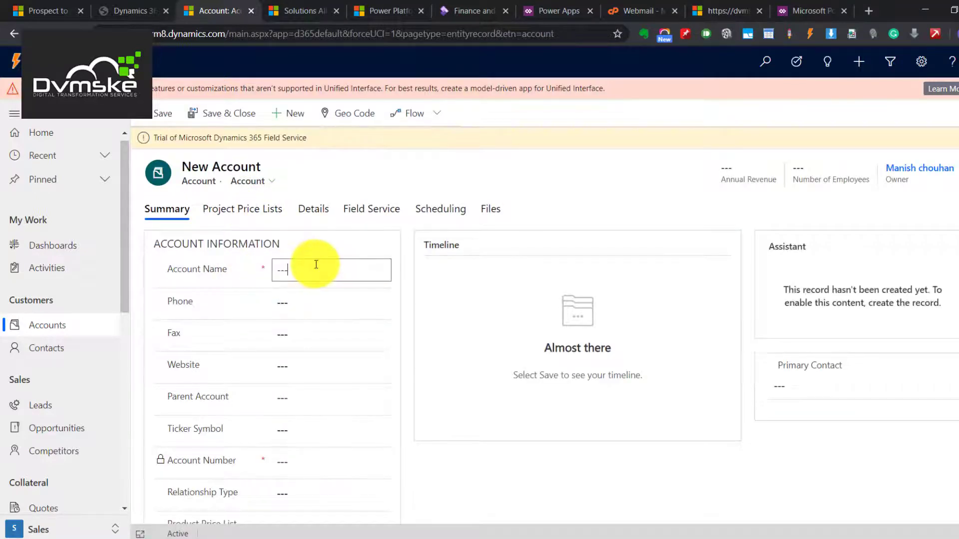
text(Mani)
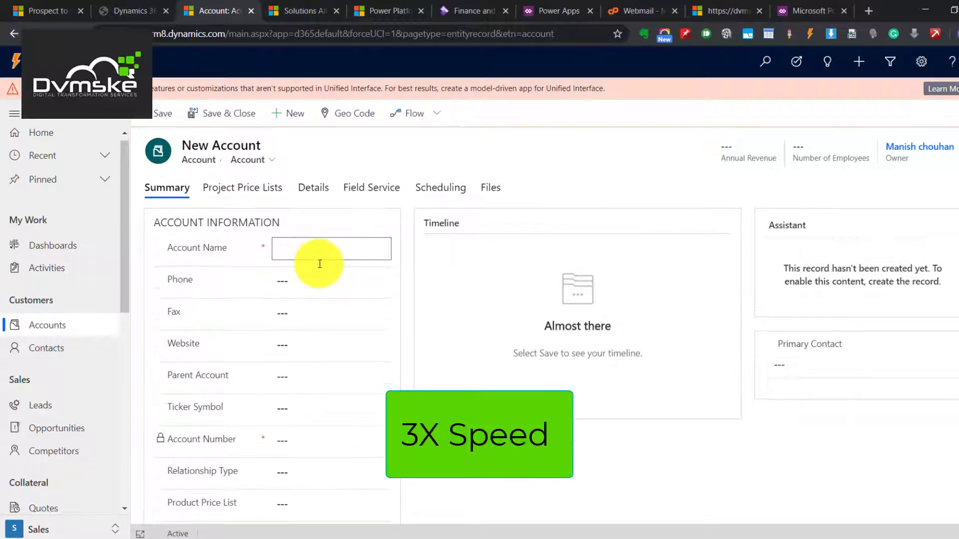
text(Manish Testing)
click(305, 279)
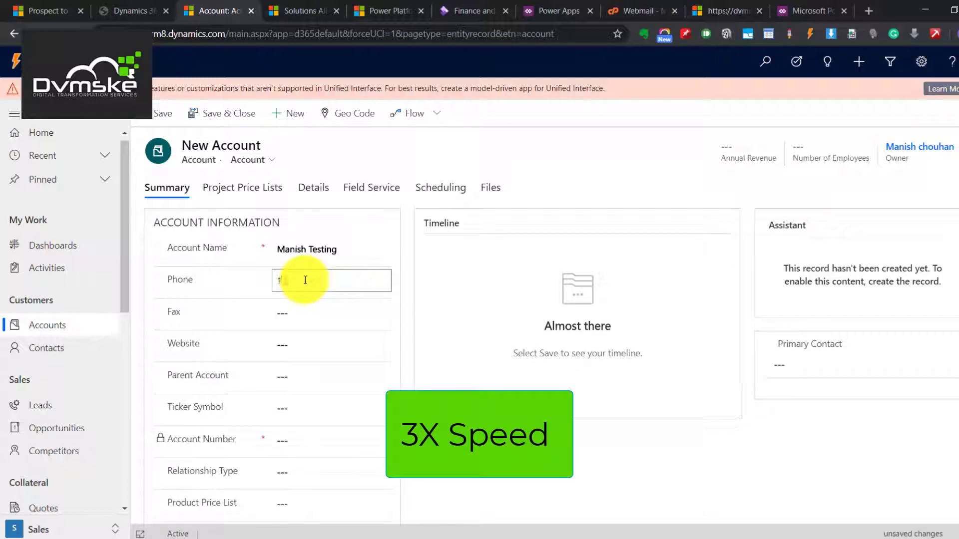
text(123432121)
click(313, 336)
text(mycompany.com)
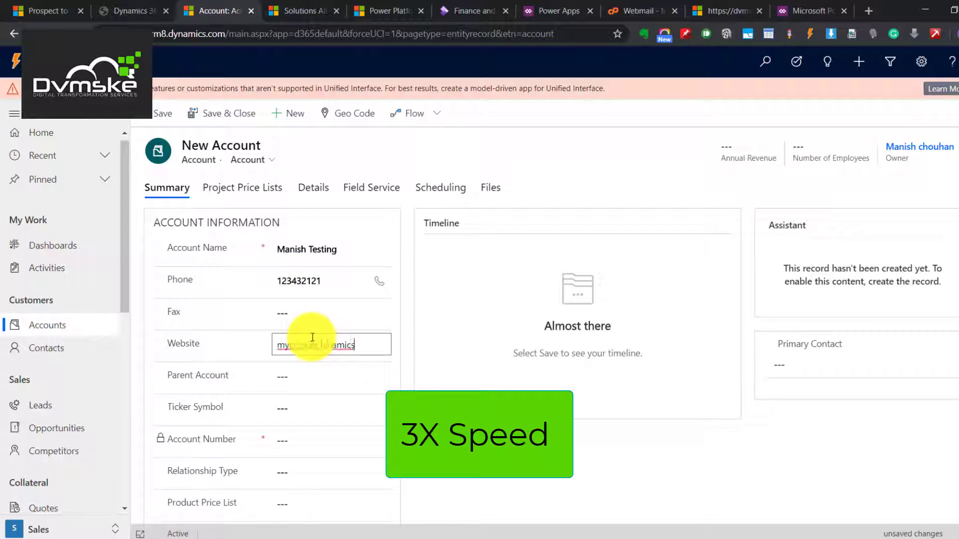
Set the new account's relationship type to Competitor.
key(Tab)
key(Tab)
key(Tab)
scroll(313, 337, down, 3)
click(332, 319)
click(326, 354)
scroll(326, 354, down, 3)
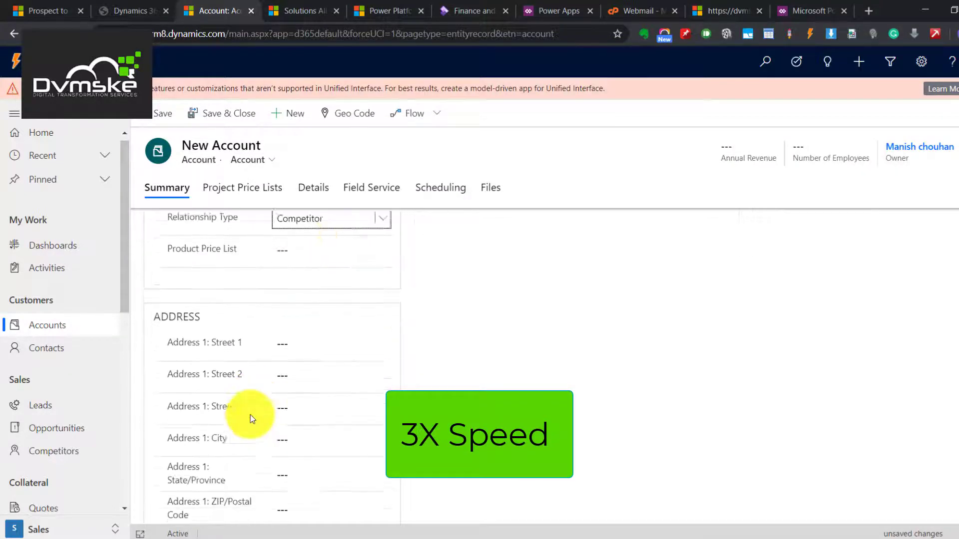
Fill in the account's three street lines, city and state/province under Address, and save the account.
click(342, 320)
text(ama)
key(Tab)
text(smsadj)
key(Tab)
text(mmsdjdnsd)
key(Tab)
text(sdj)
scroll(336, 315, down, 2)
click(299, 354)
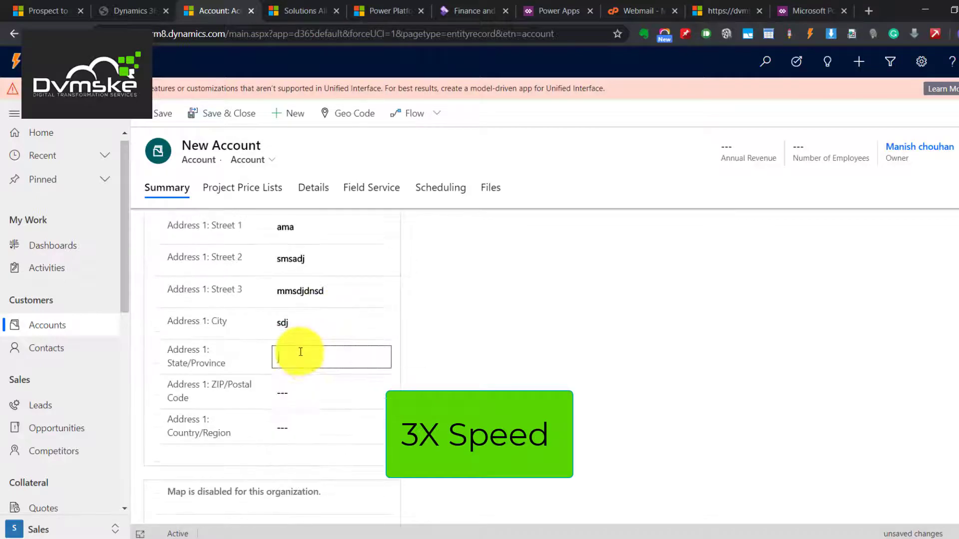
text(jjsdj)
click(300, 389)
click(299, 424)
scroll(450, 429, up, 5)
key(ctrl+s)
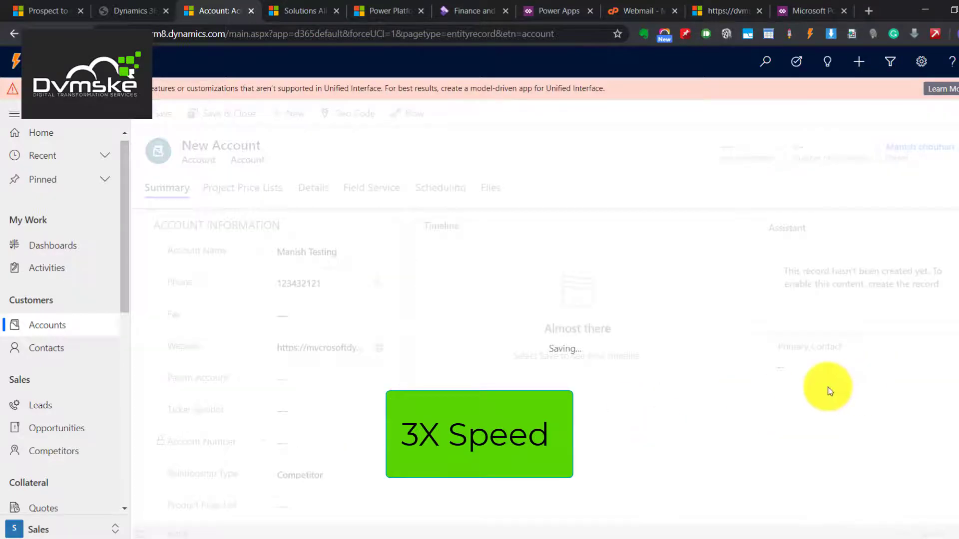
Switch to the Power Platform admin center and run the CEACCOUNTTOFIOPSCUSTOMER data integration project.
click(129, 10)
click(225, 9)
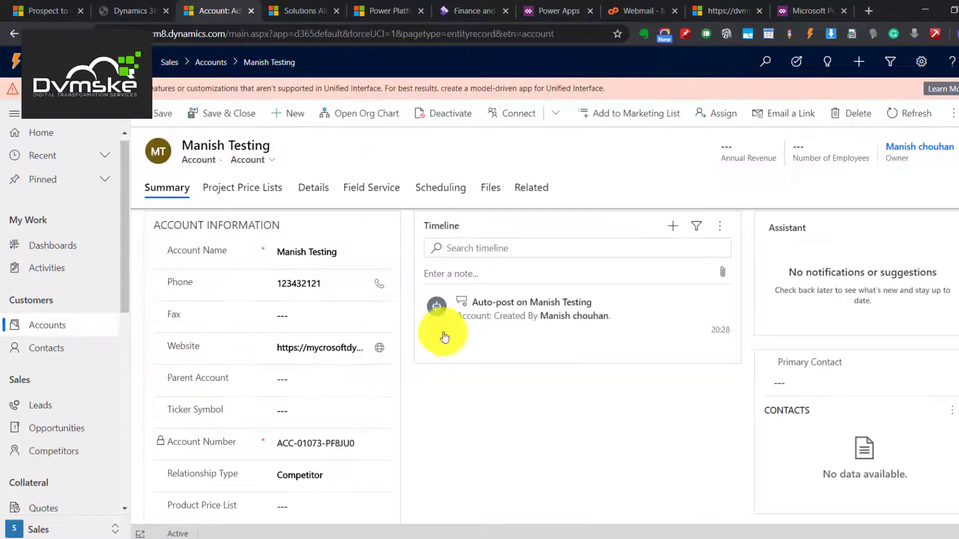
click(399, 11)
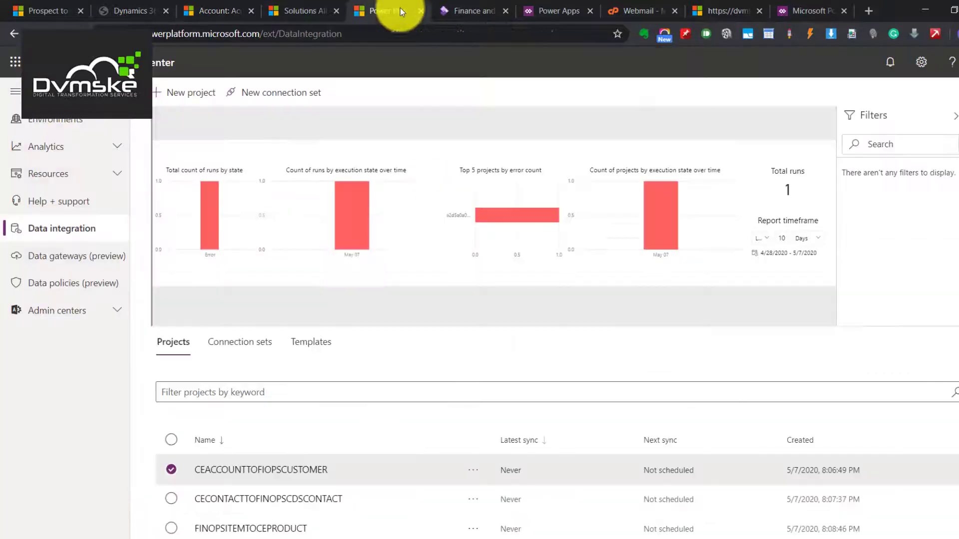
click(474, 471)
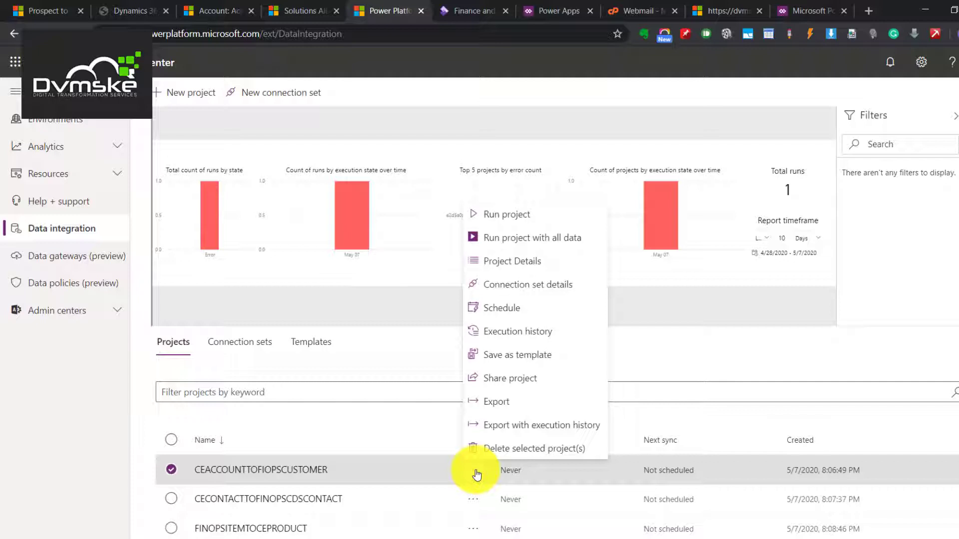
click(514, 214)
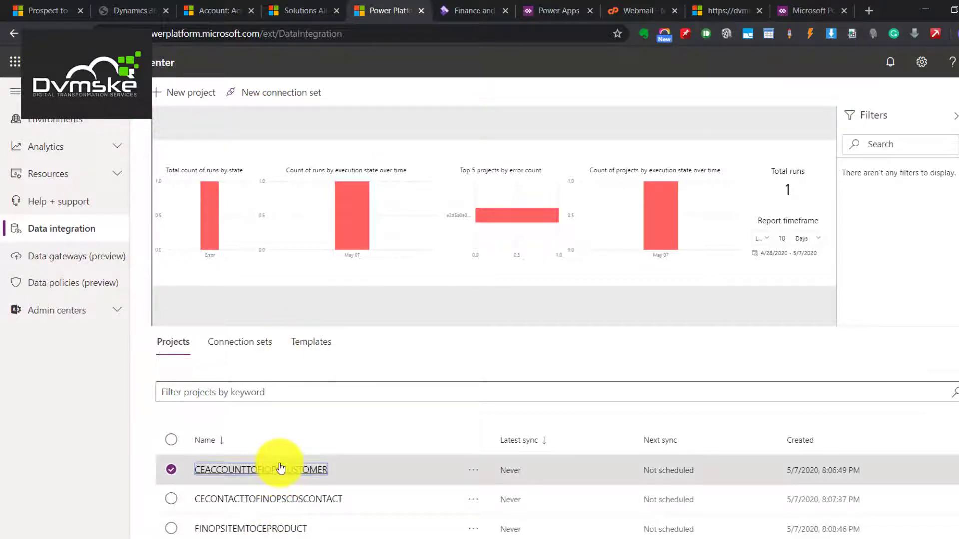
Examine the execution history of the CEACCOUNTTOFIOPSCUSTOMER project and the details of its latest run.
click(276, 470)
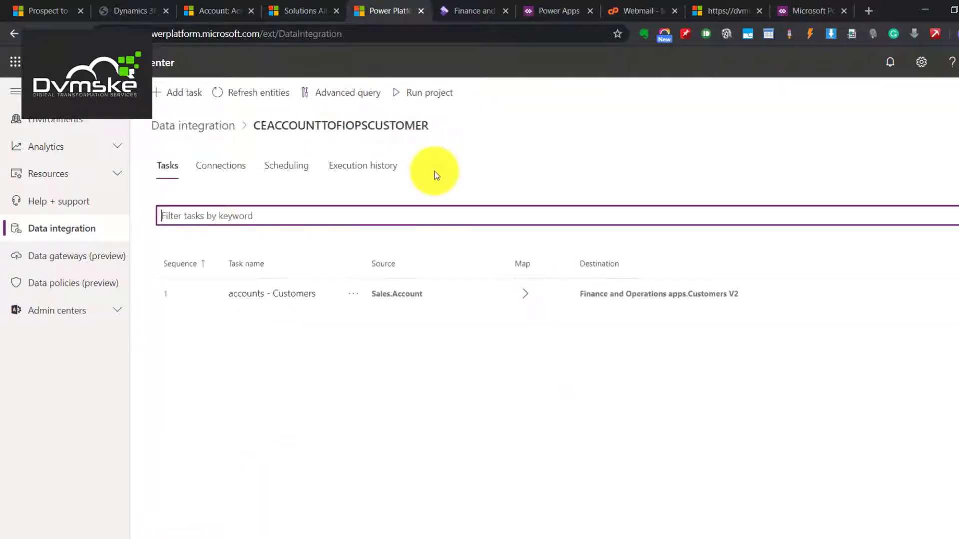
click(369, 176)
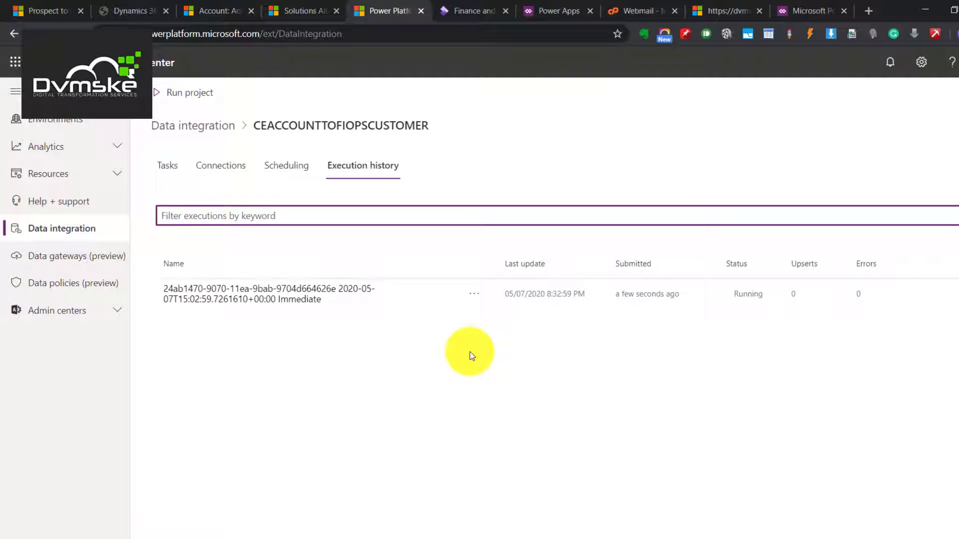
click(291, 290)
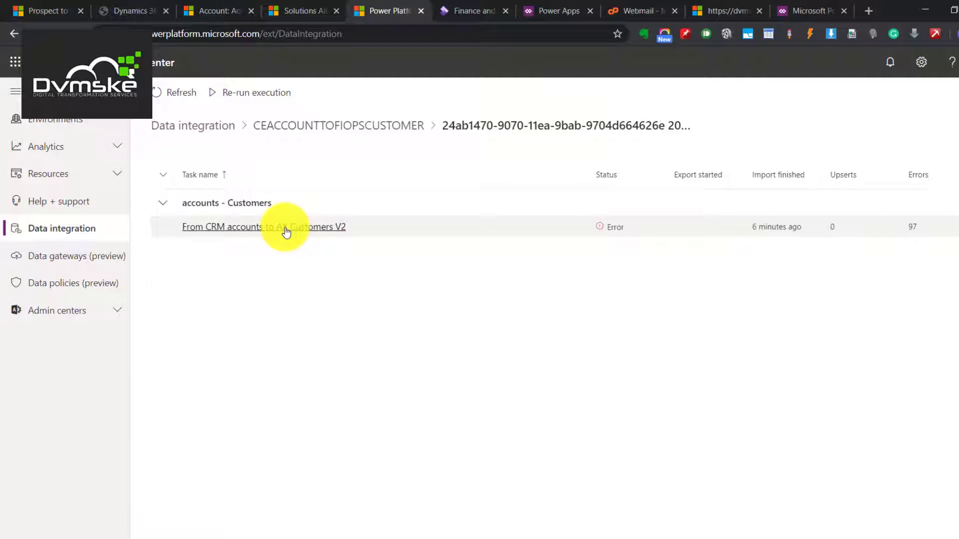
Switch to Finance and Operations and open the newest import project from the Data management workspace.
mouse_move(115, 534)
click(188, 523)
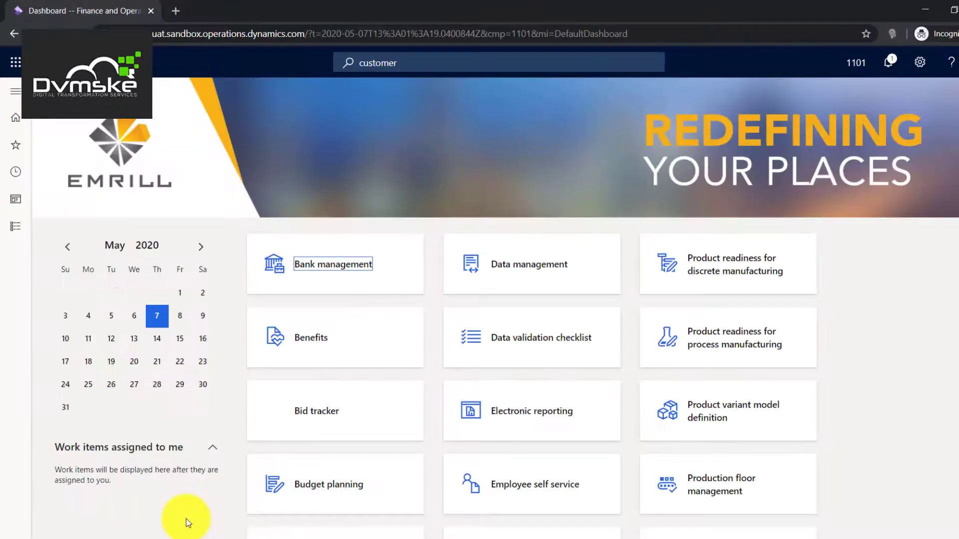
click(15, 92)
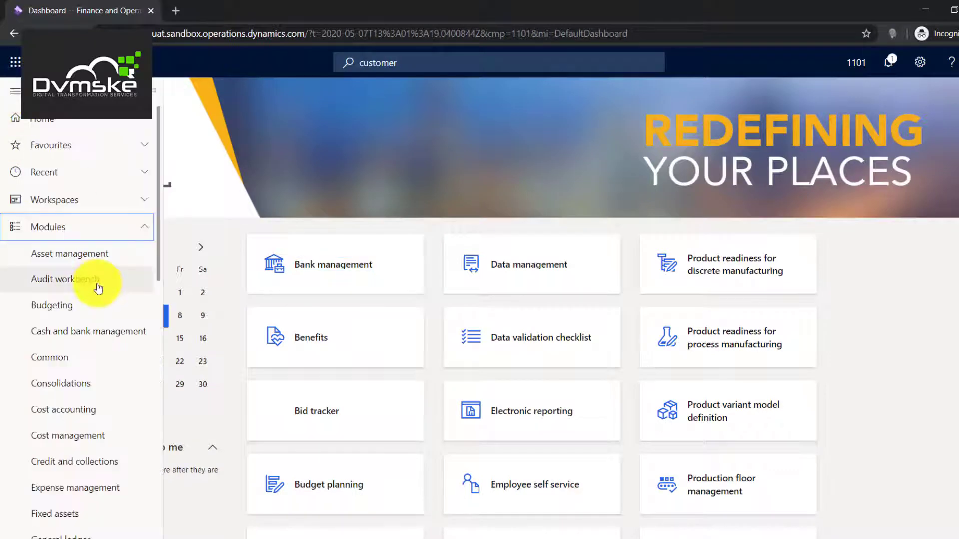
click(109, 174)
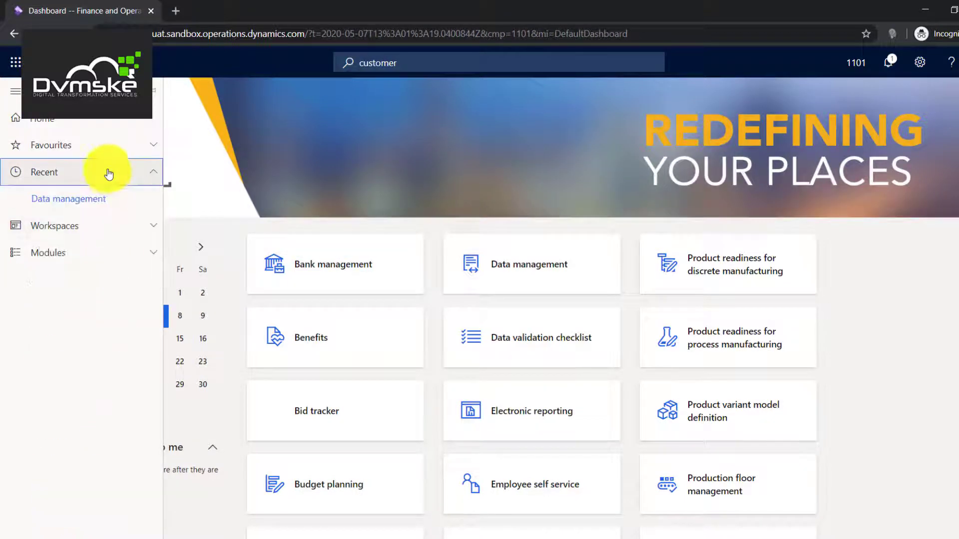
click(100, 200)
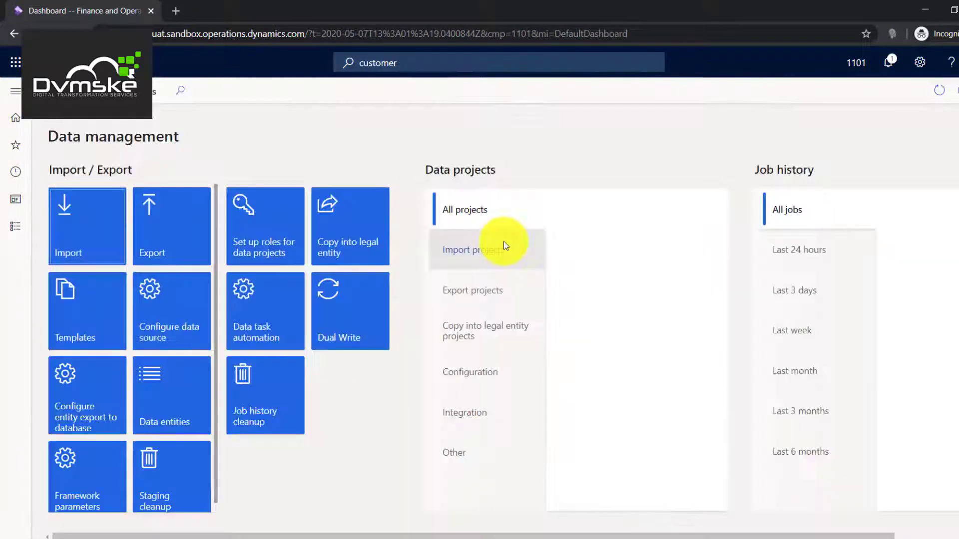
scroll(732, 184, right, 2)
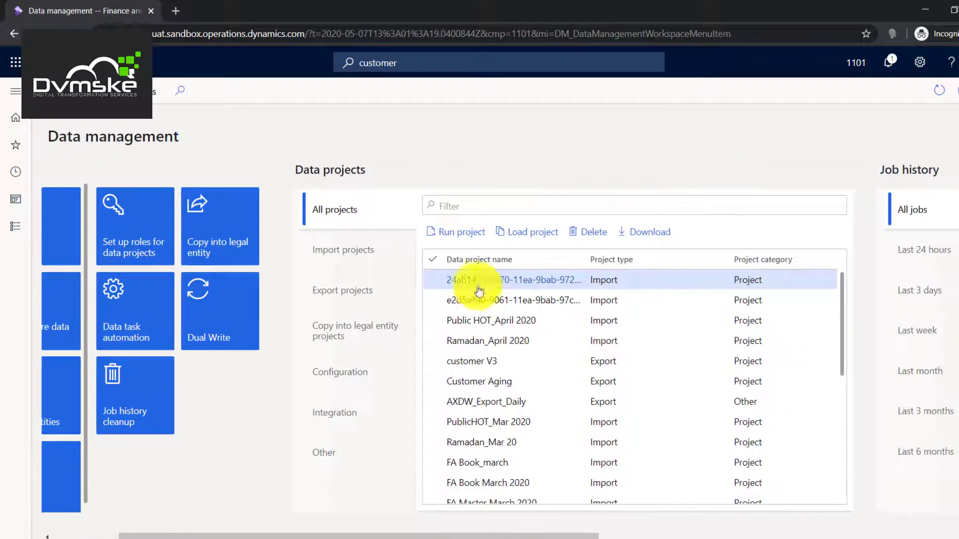
click(594, 279)
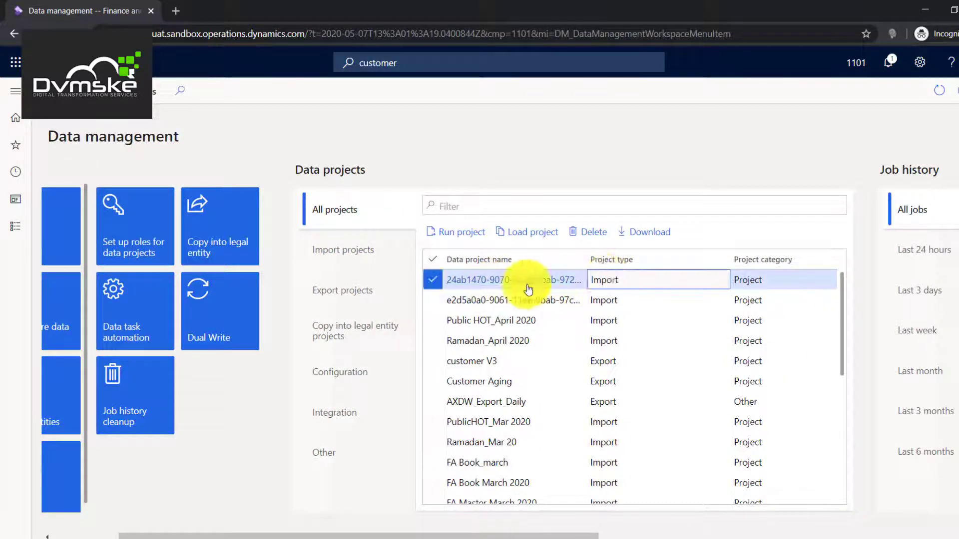
click(526, 286)
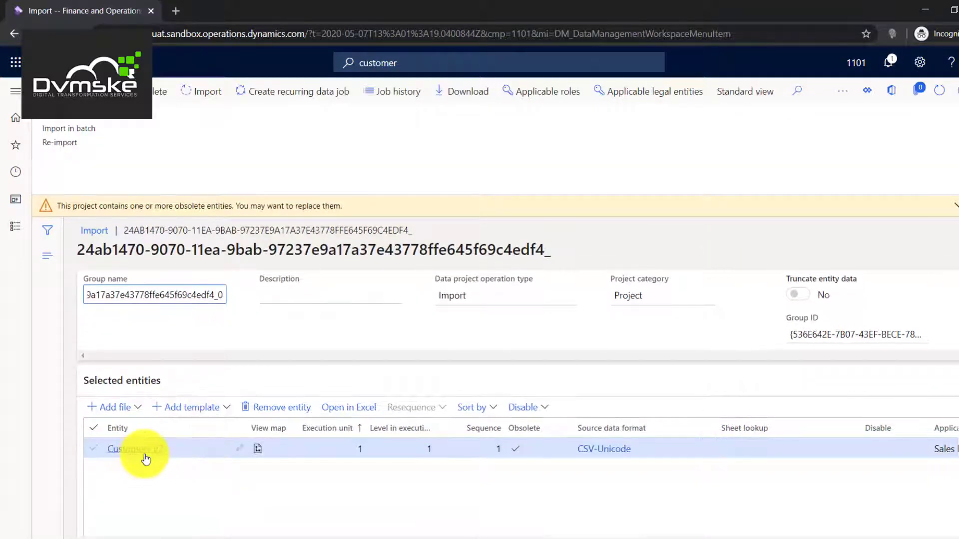
Check the import project's job history and open the execution summary of its Customers V2 job.
click(94, 452)
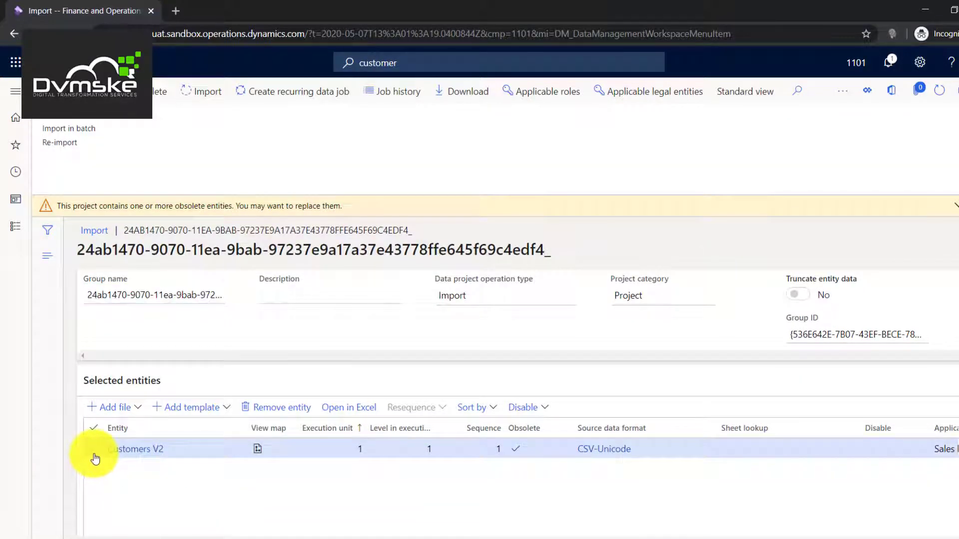
click(388, 93)
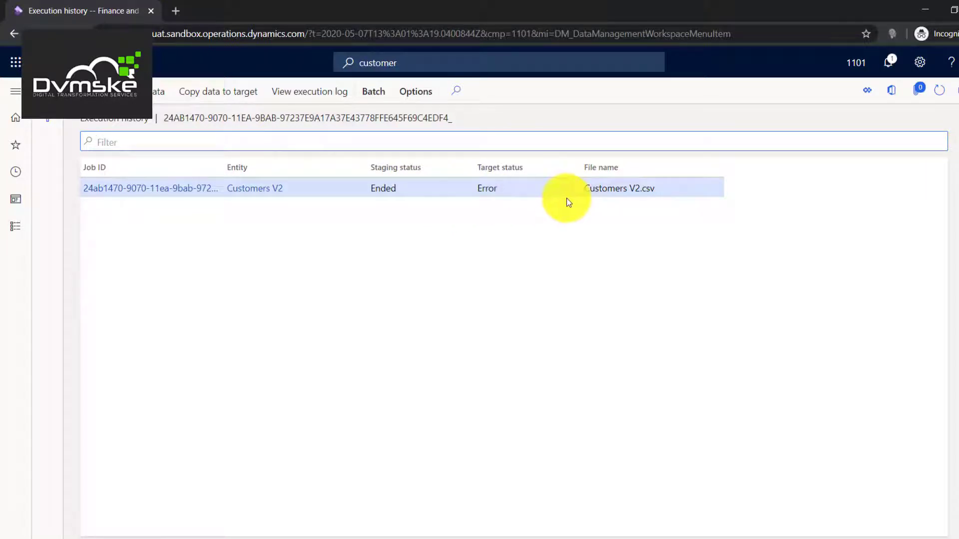
click(483, 192)
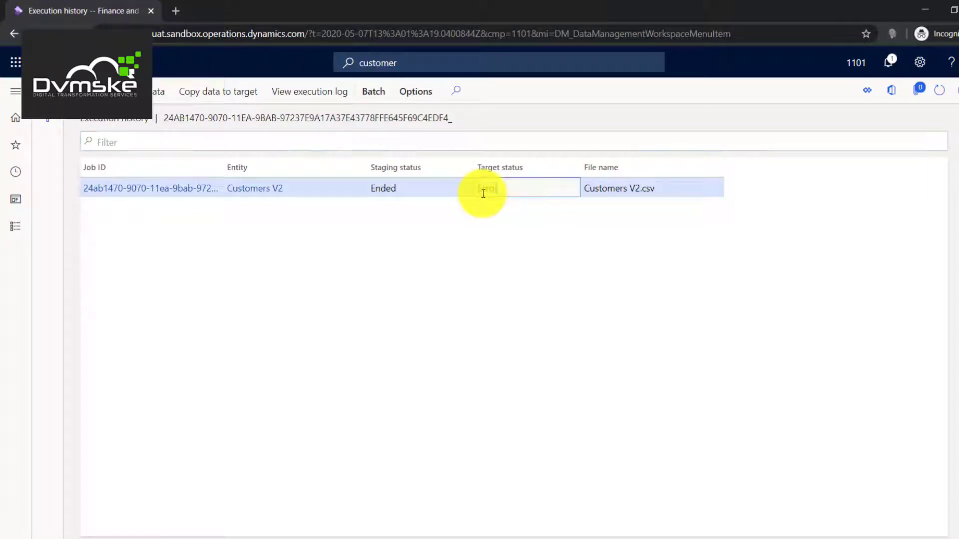
click(367, 223)
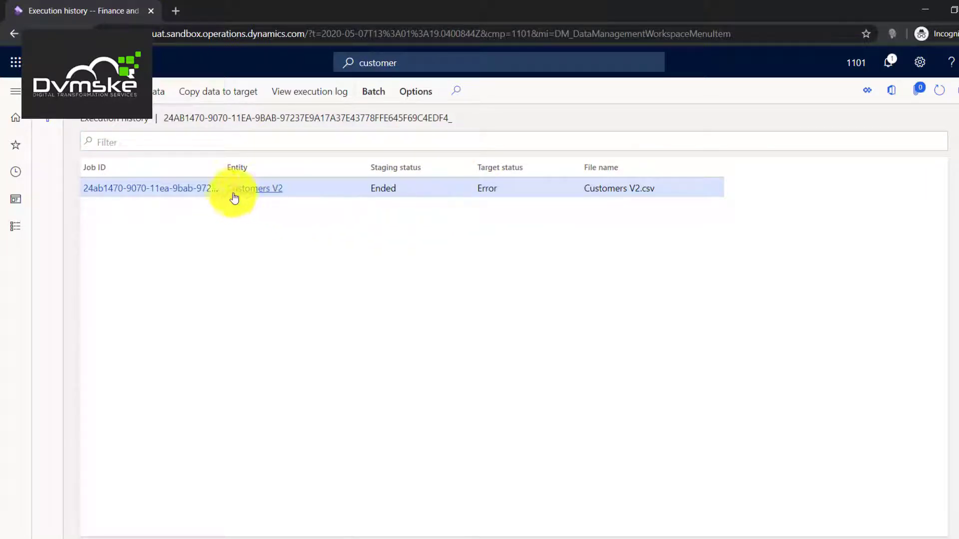
click(205, 188)
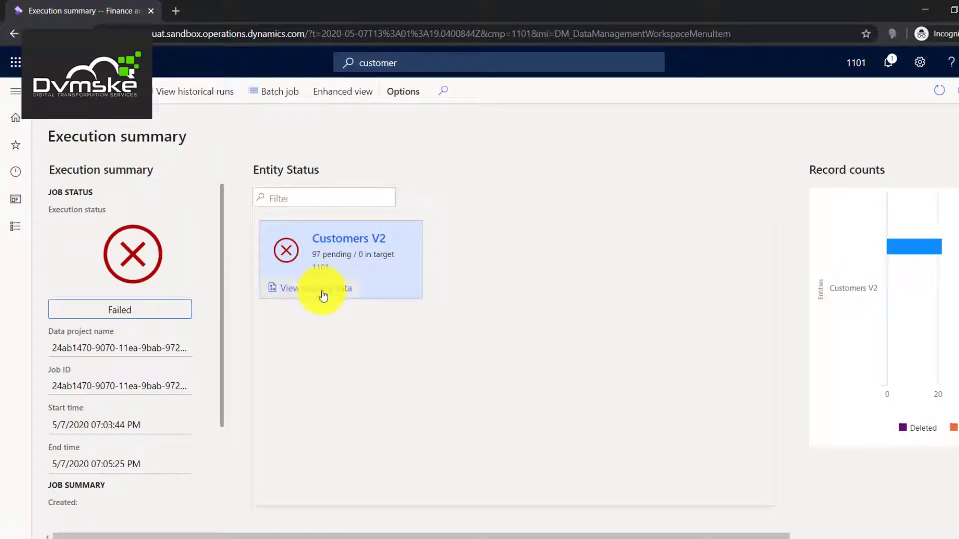
View the Customers V2 staging data and examine the error message of the first record.
click(324, 294)
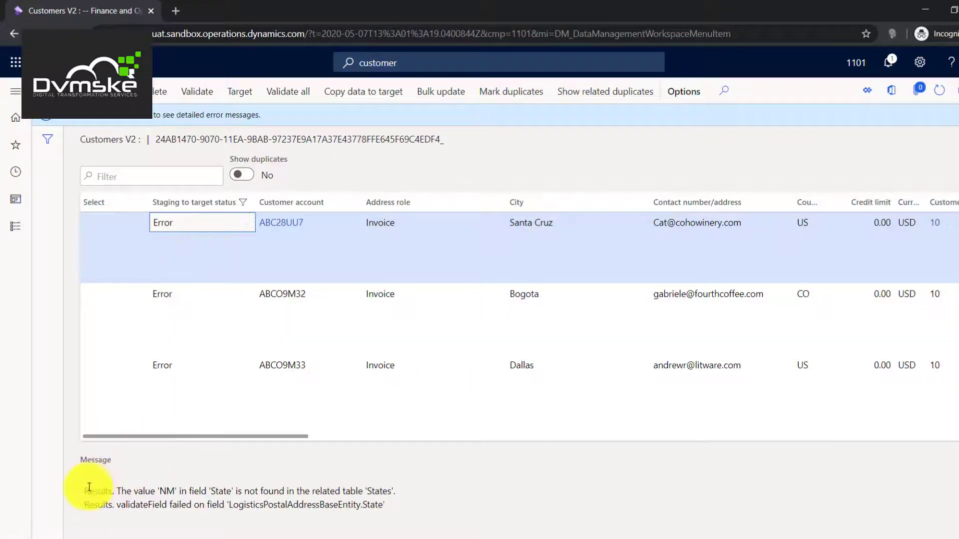
drag(82, 487, 388, 524)
right_click(388, 524)
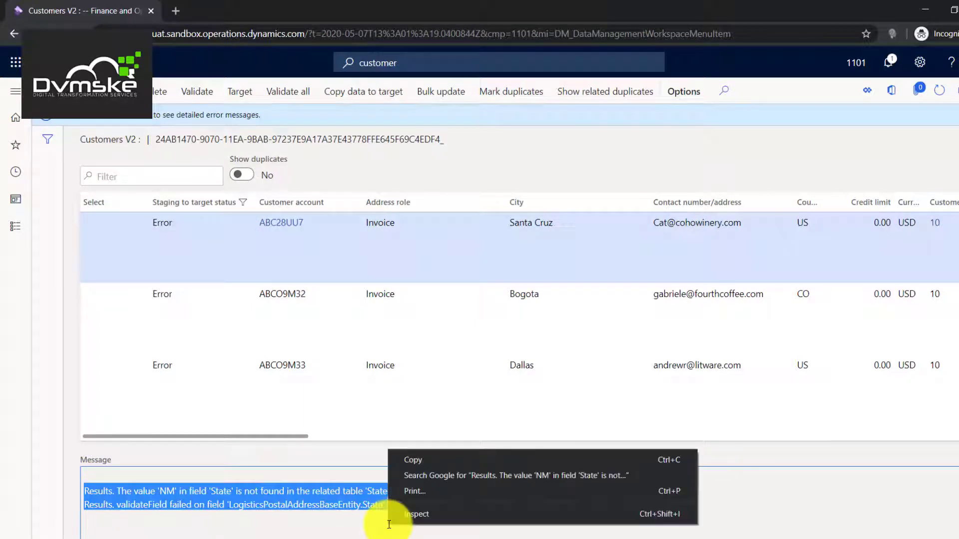
click(194, 512)
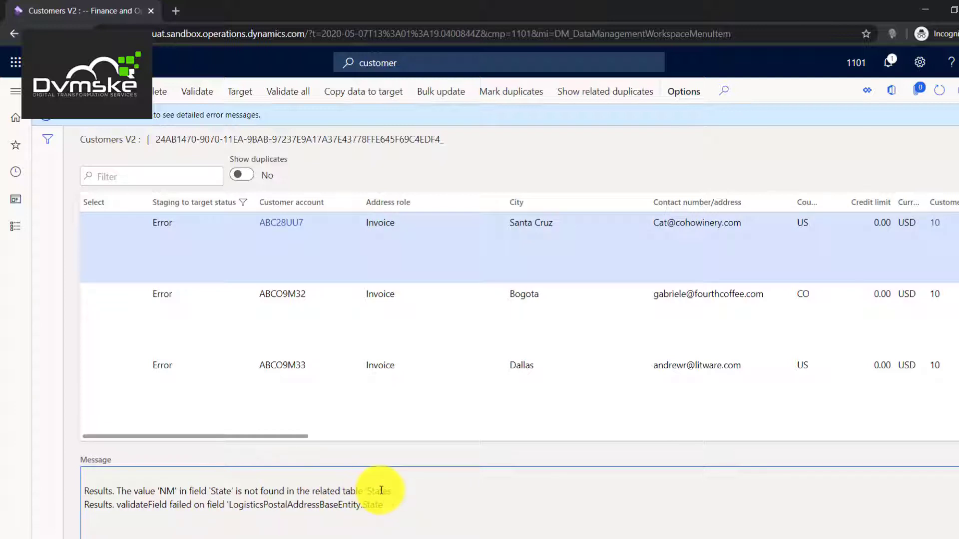
Examine the State value behind the first Customers V2 staging record's error.
scroll(625, 285, down, 1)
scroll(625, 284, up, 1)
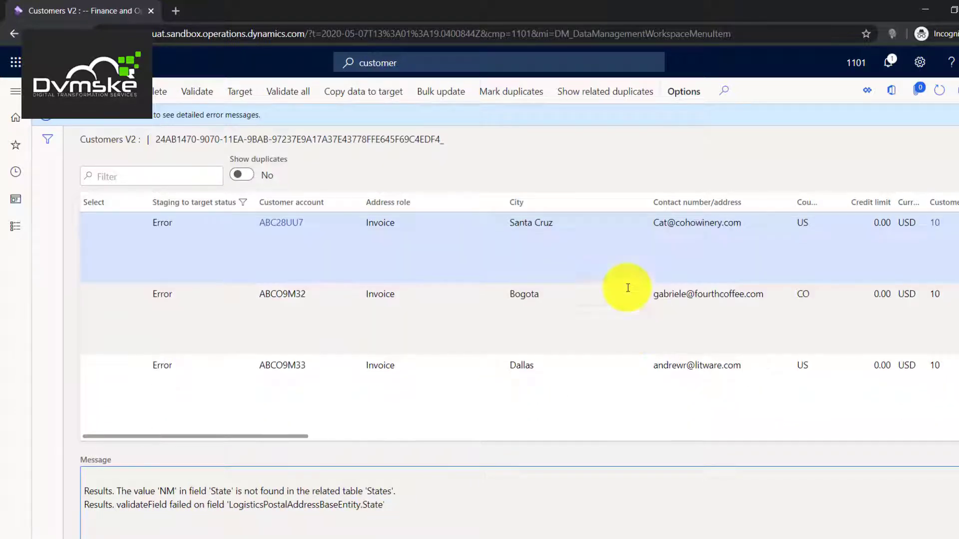
drag(284, 437, 894, 421)
click(671, 231)
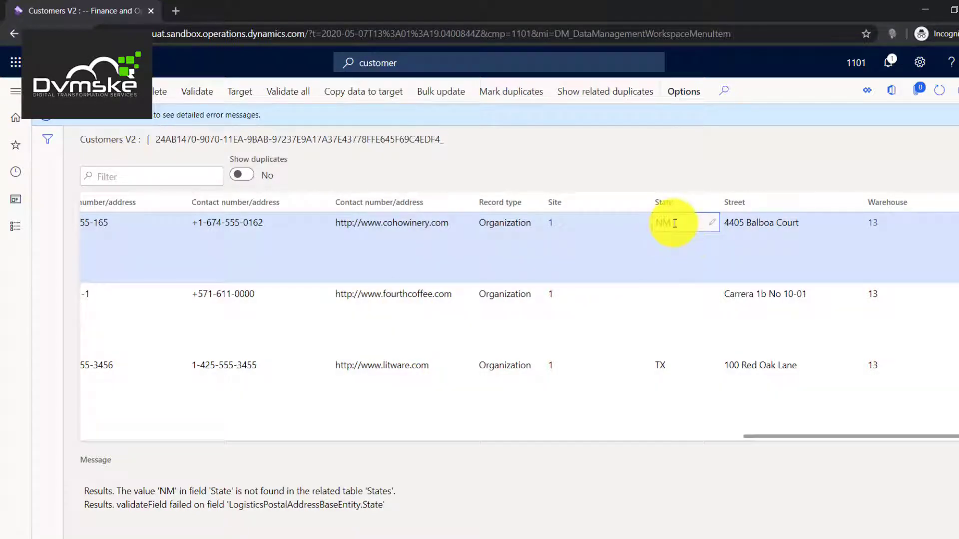
drag(670, 224, 627, 225)
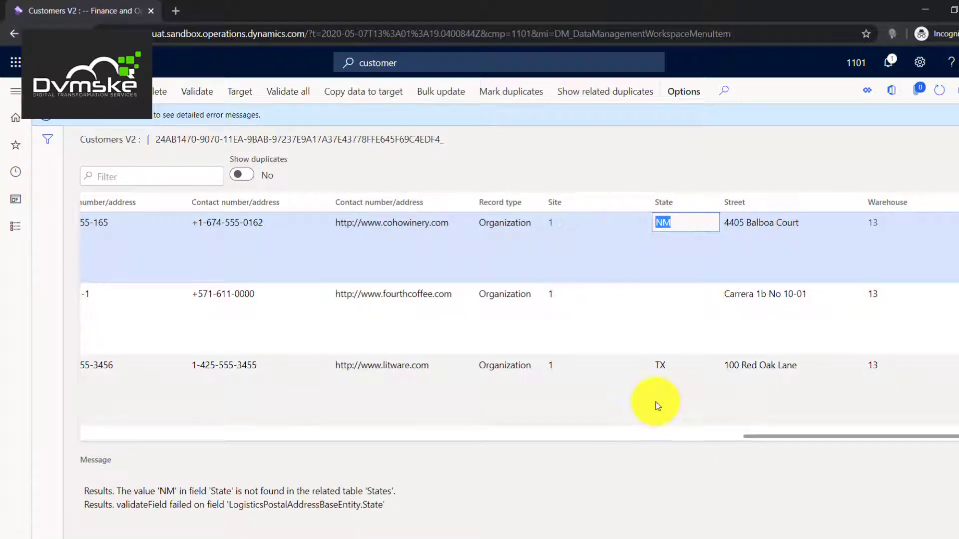
Review the error message of the Dallas record and the State values of the other failed staging records.
click(664, 376)
scroll(664, 375, down, 10)
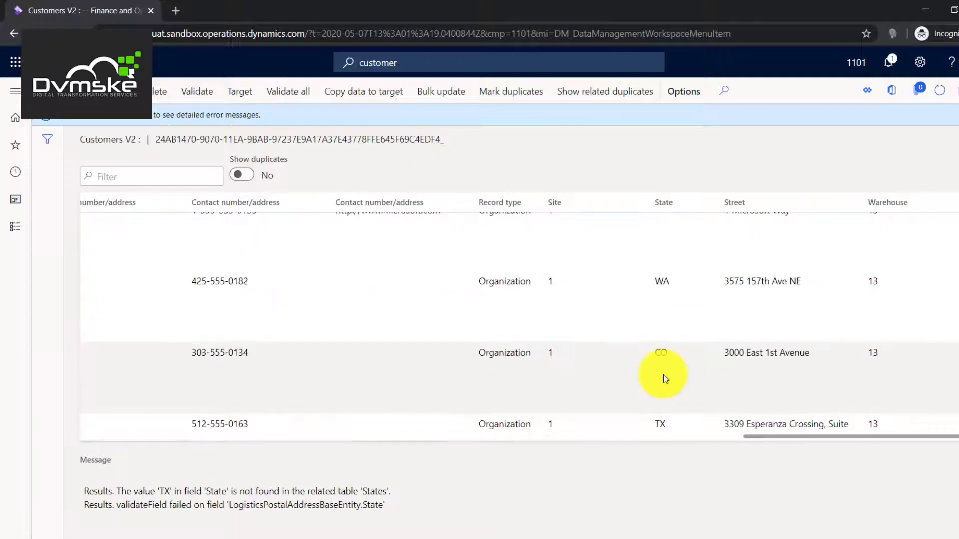
scroll(663, 375, down, 6)
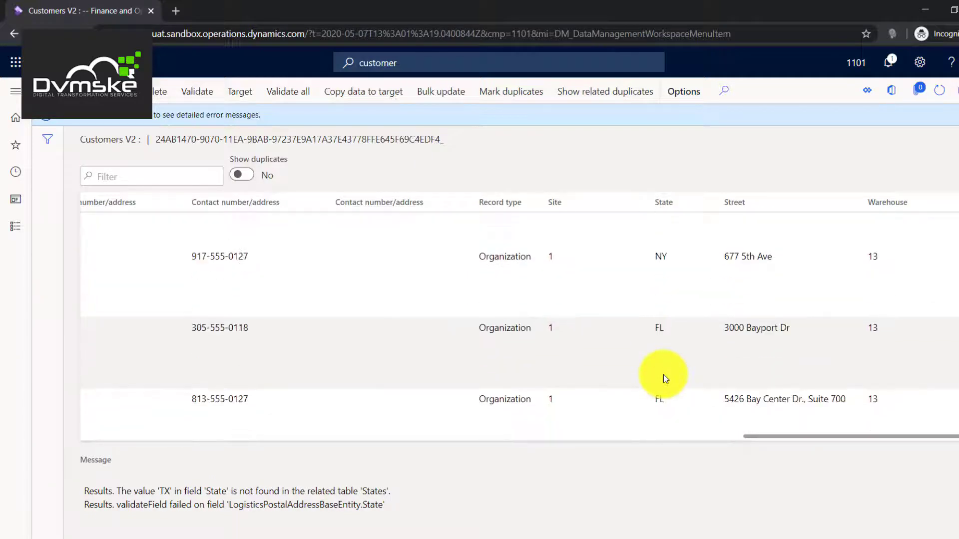
scroll(664, 375, up, 5)
scroll(663, 374, up, 5)
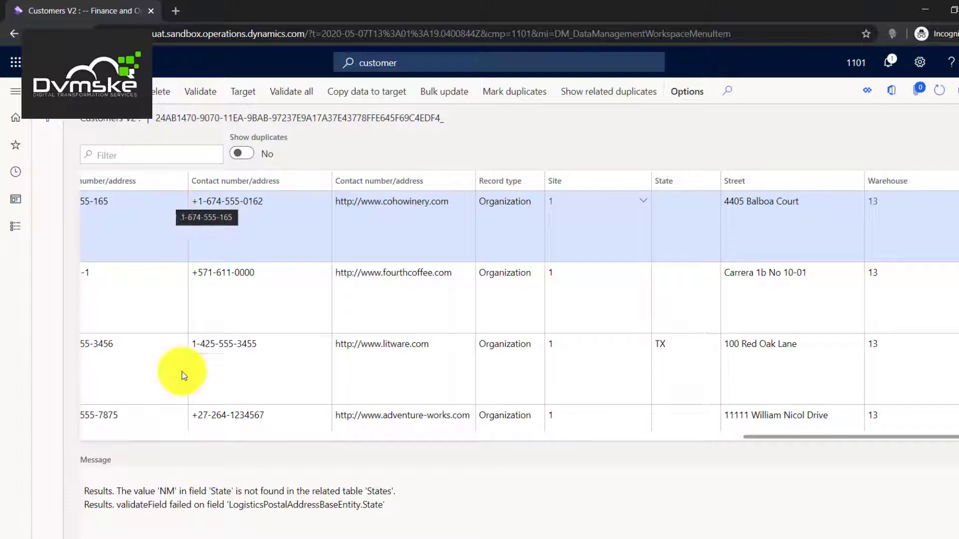
drag(781, 439, 133, 466)
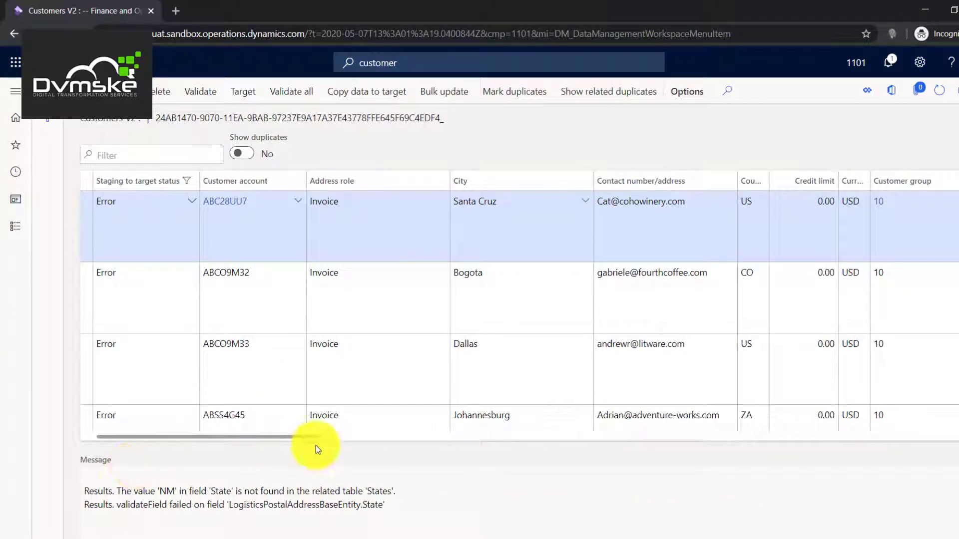
Switch to the Power Platform admin center and examine the import errors of the From CRM accounts to AX Customers V2 task.
click(928, 9)
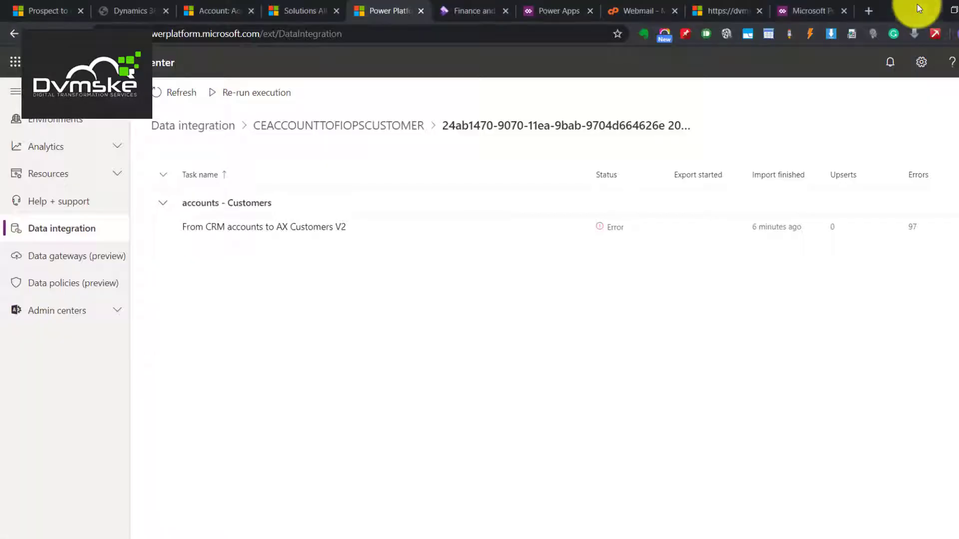
click(285, 227)
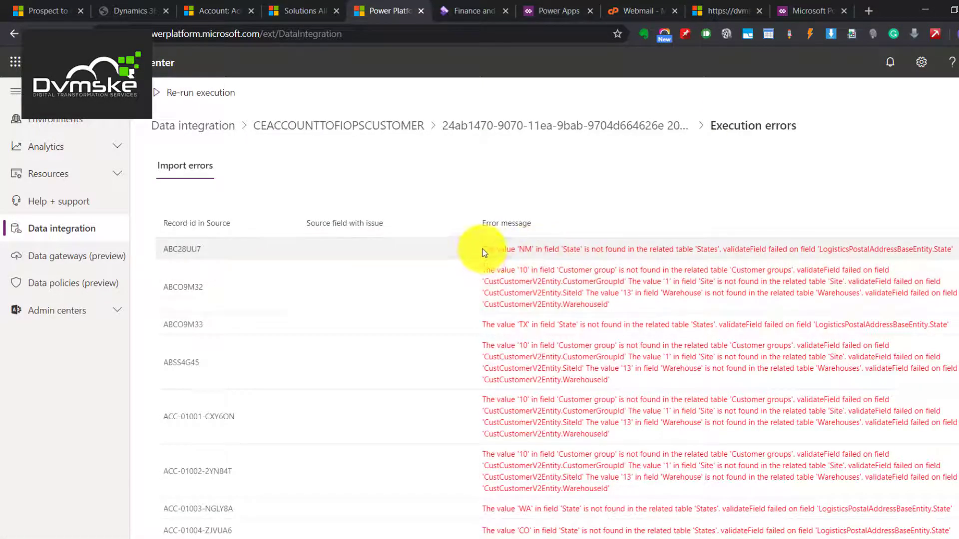
drag(483, 252, 939, 537)
click(854, 244)
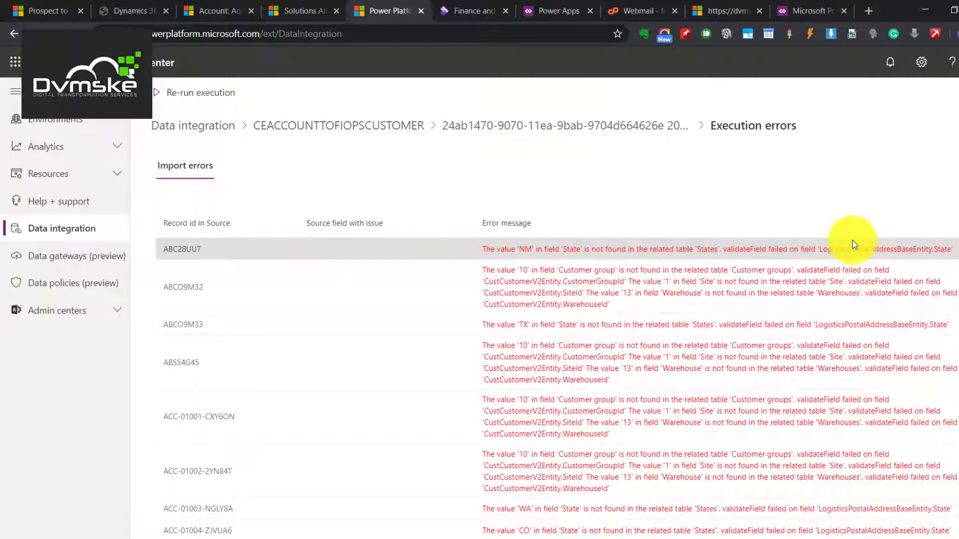
scroll(538, 339, down, 5)
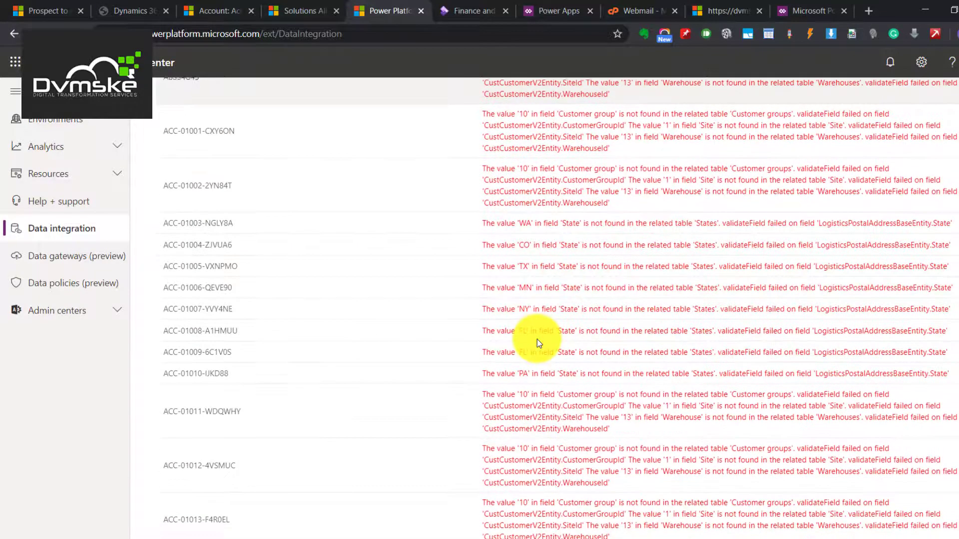
scroll(537, 339, up, 6)
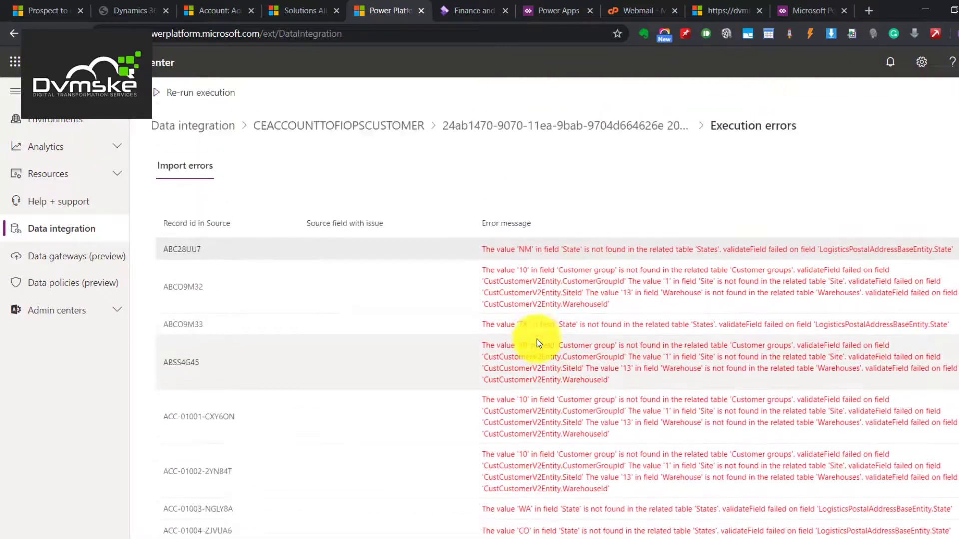
drag(518, 250, 544, 253)
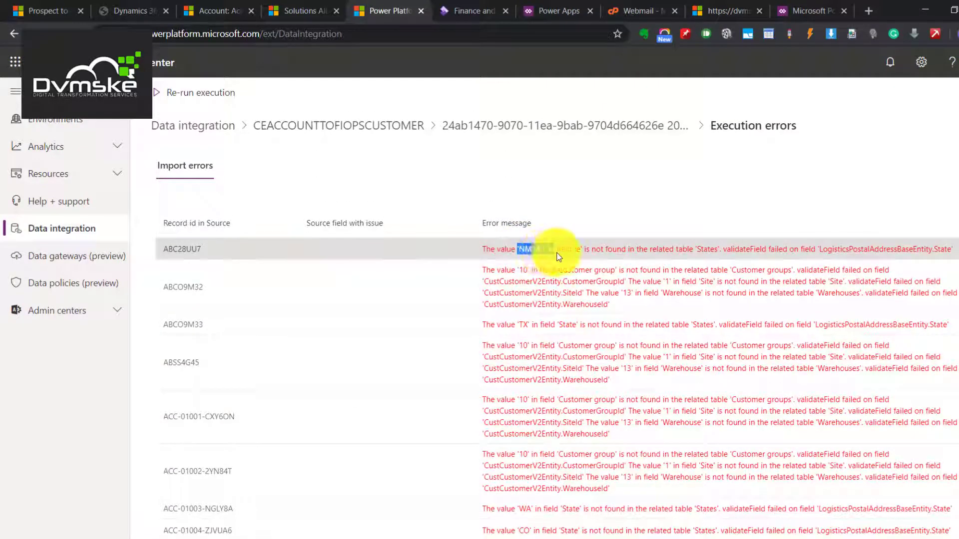
click(556, 257)
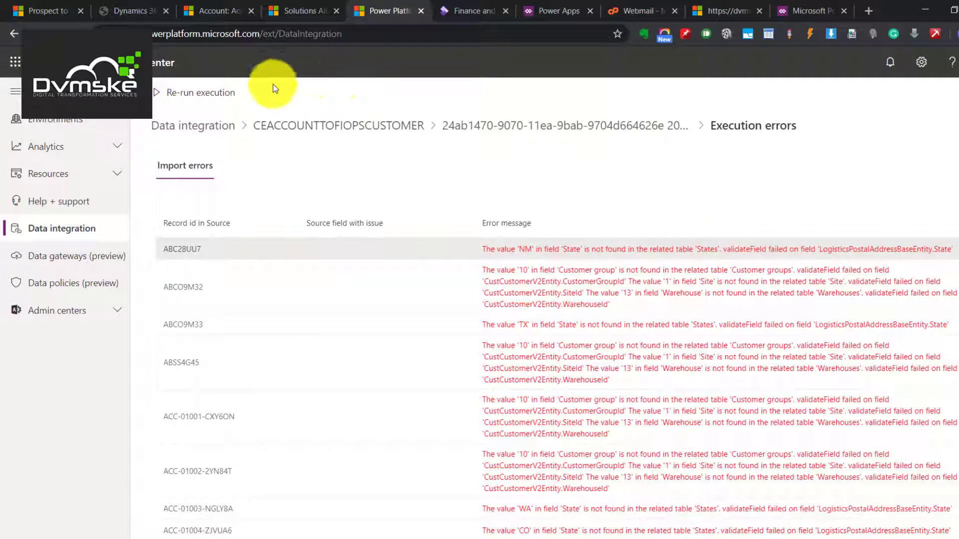
Switch to the account in Dynamics 365 Sales and check its Address 1: State/Province value.
click(122, 8)
click(240, 7)
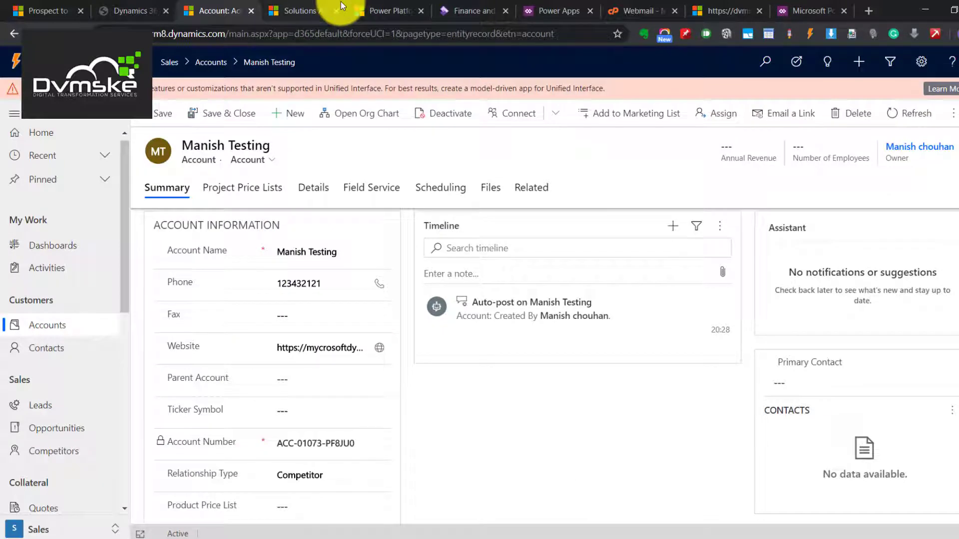
scroll(434, 422, down, 1)
scroll(433, 422, down, 5)
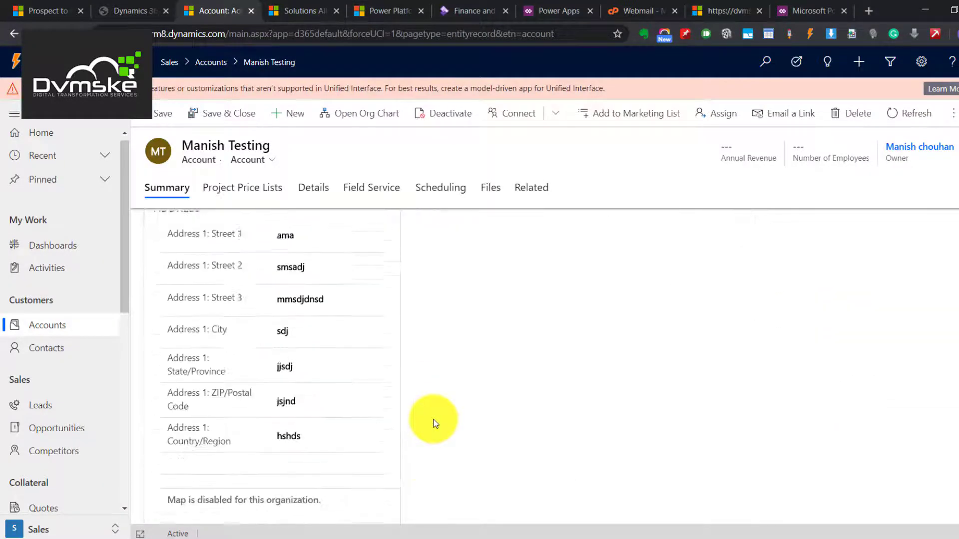
click(307, 323)
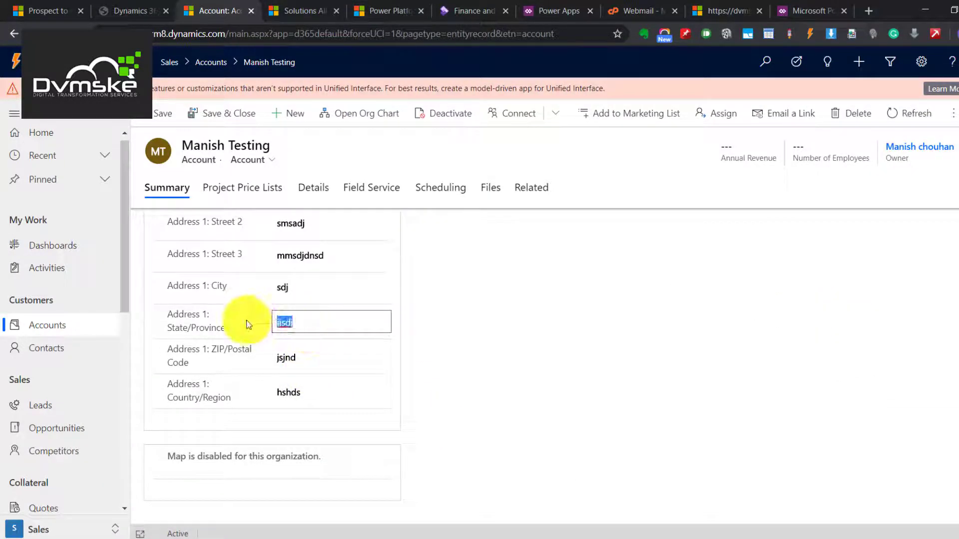
Search the execution errors in the Power Platform admin center for "jjsdj" and read the matching record's error.
click(302, 9)
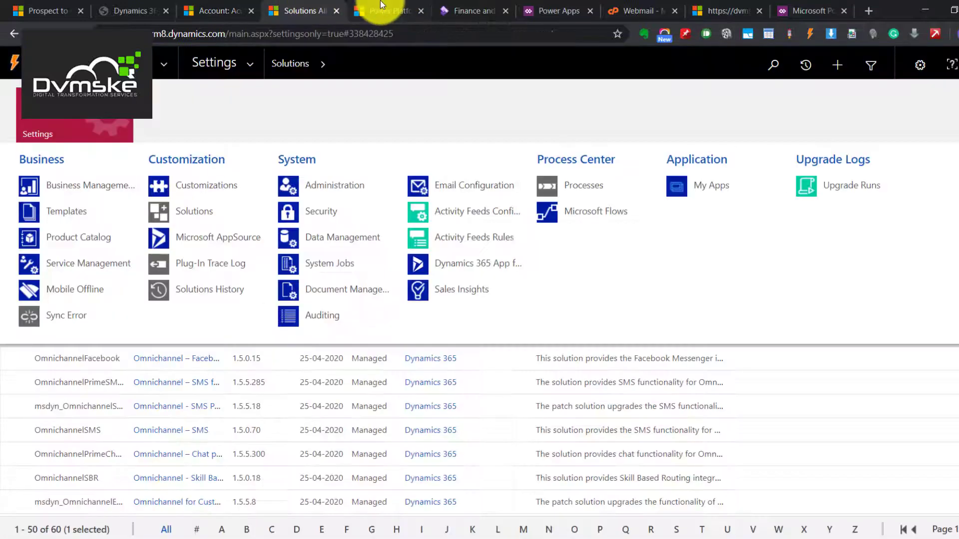
click(380, 7)
key(ctrl+f)
text(jjsdj)
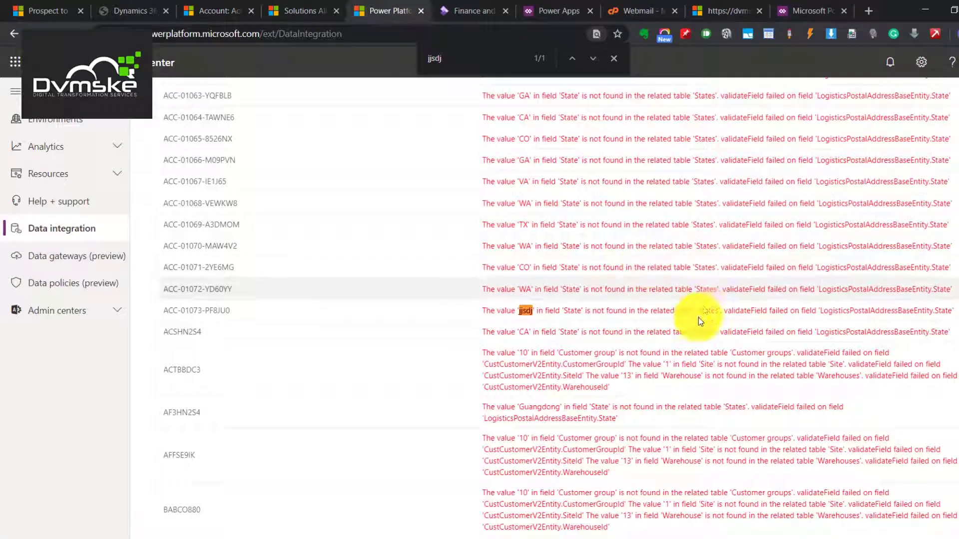
drag(168, 310, 628, 308)
Clear the account's Address 1: State/Province in Dynamics 365 Sales and compare it with the error listed in the Power Platform admin center.
click(138, 14)
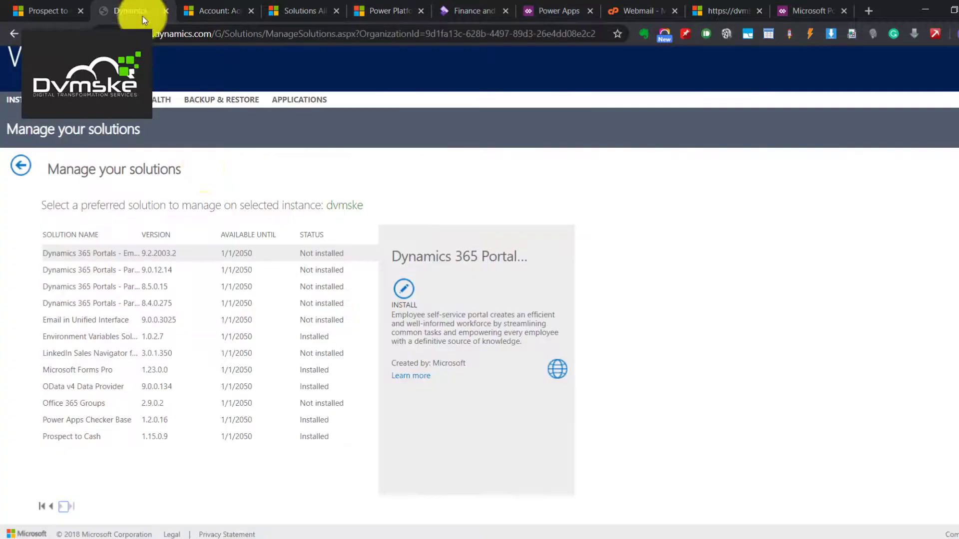
click(200, 11)
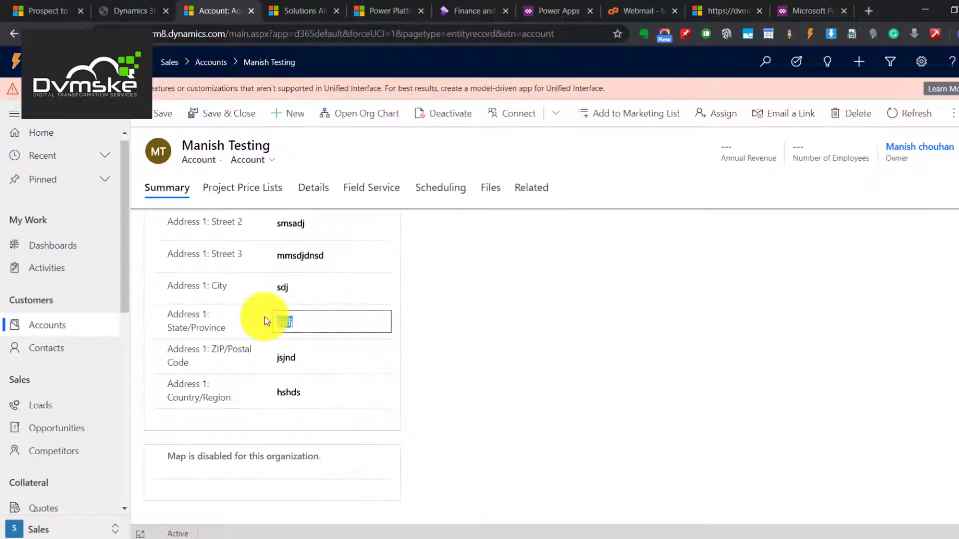
click(280, 11)
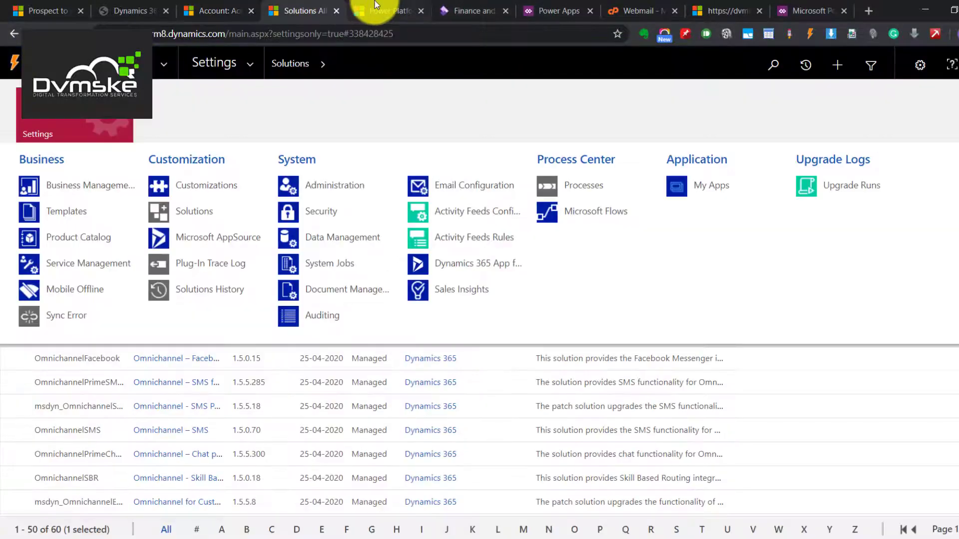
click(375, 8)
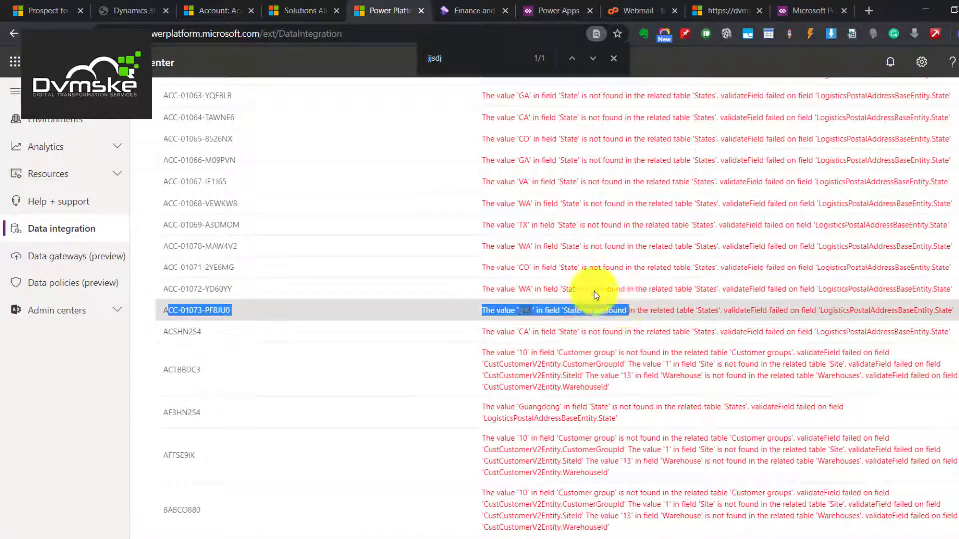
click(105, 9)
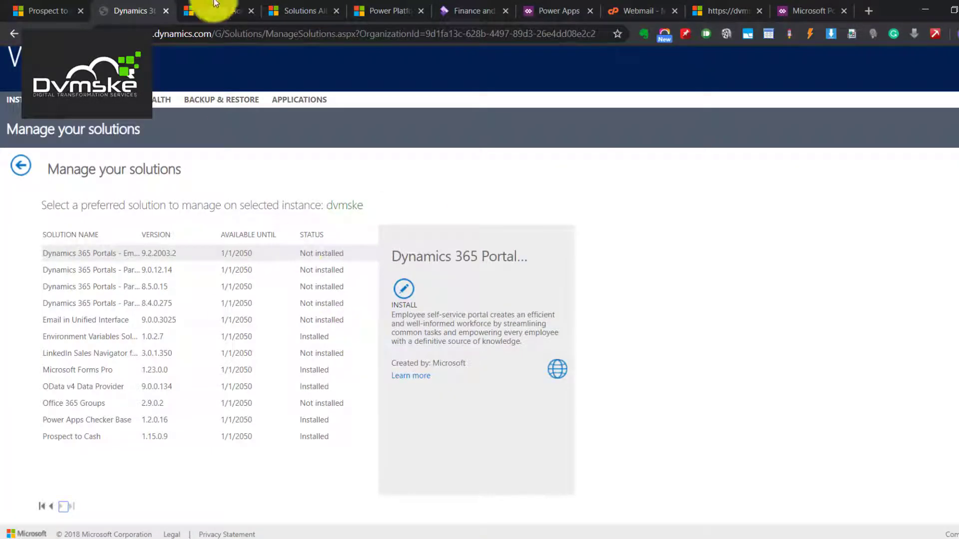
key(ctrl+s)
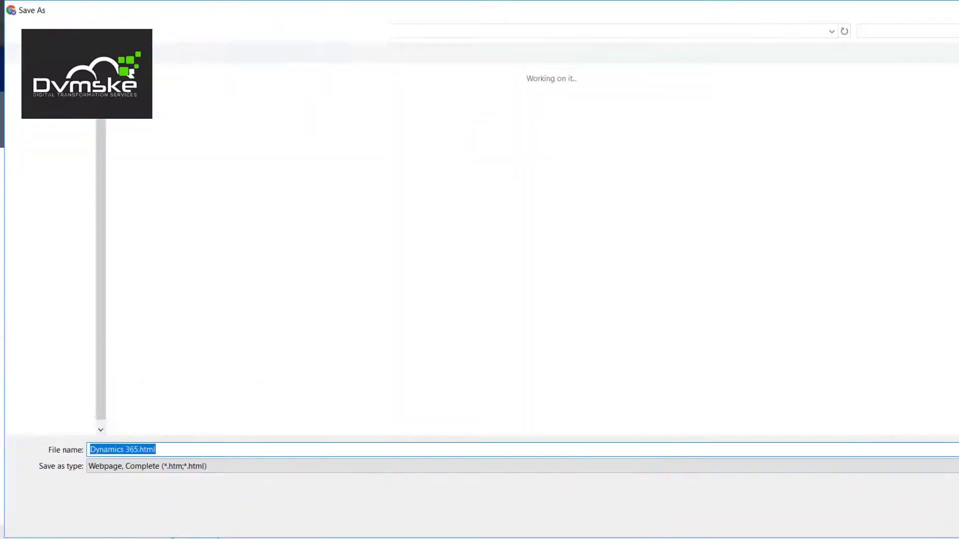
key(Escape)
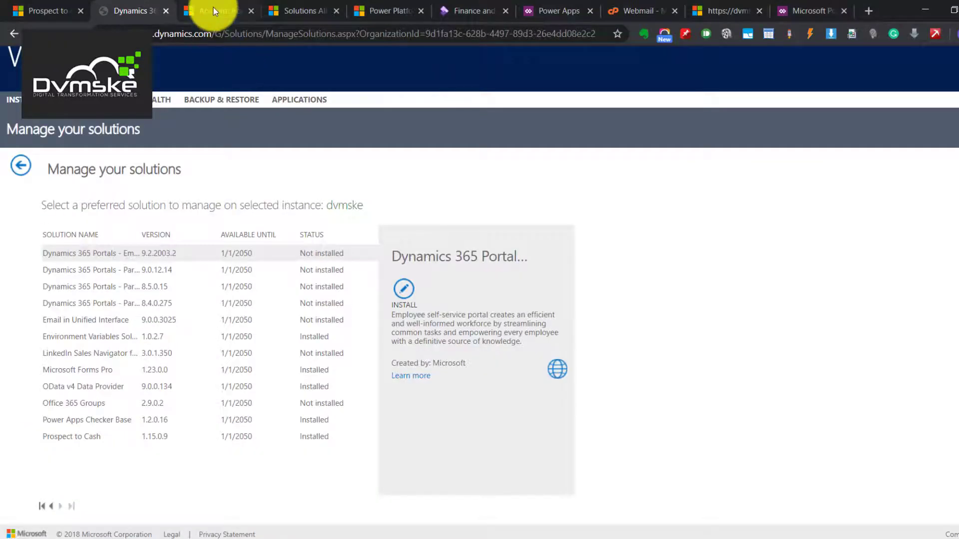
Save the account in Dynamics 365 Sales, then run the CEACCOUNTTOFIOPSCUSTOMER project in the Power Platform admin center.
click(213, 11)
key(ctrl+s)
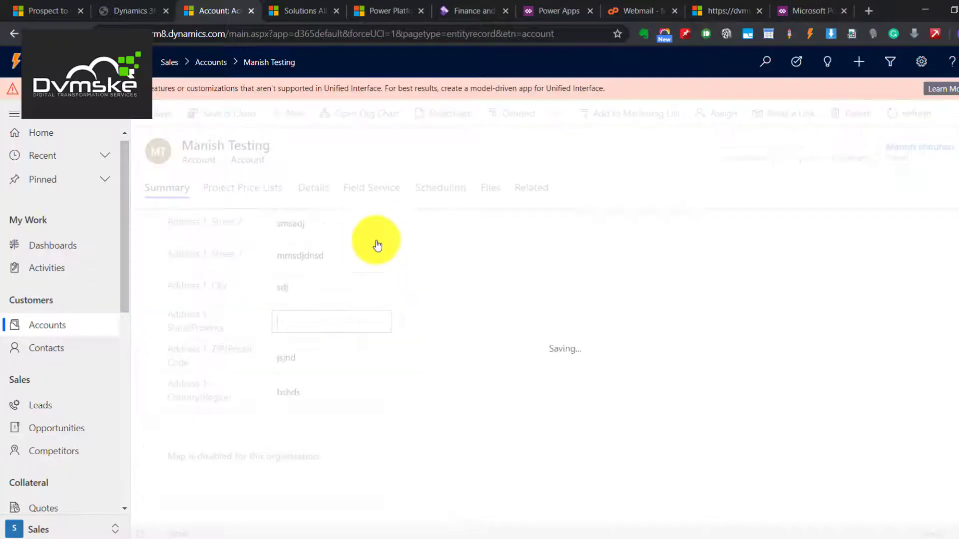
click(398, 6)
click(368, 128)
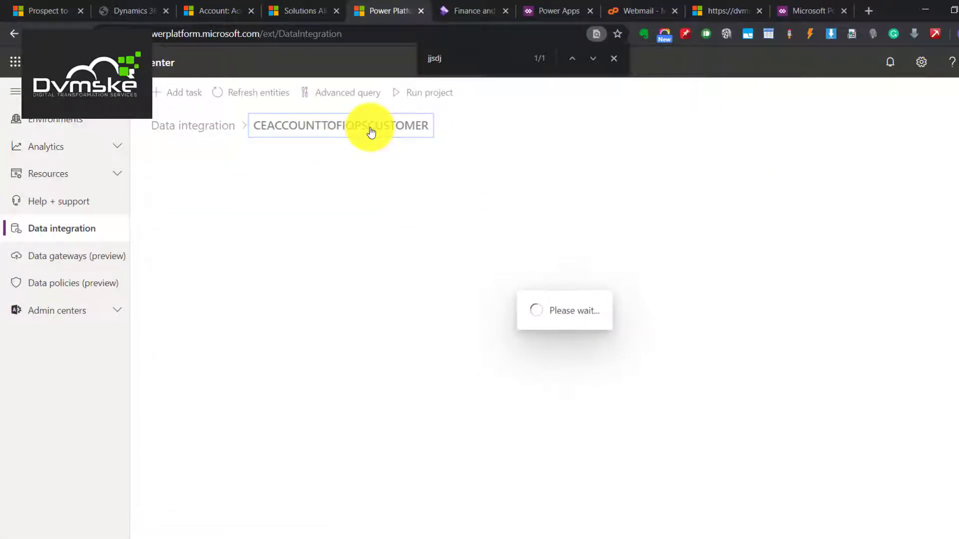
click(430, 102)
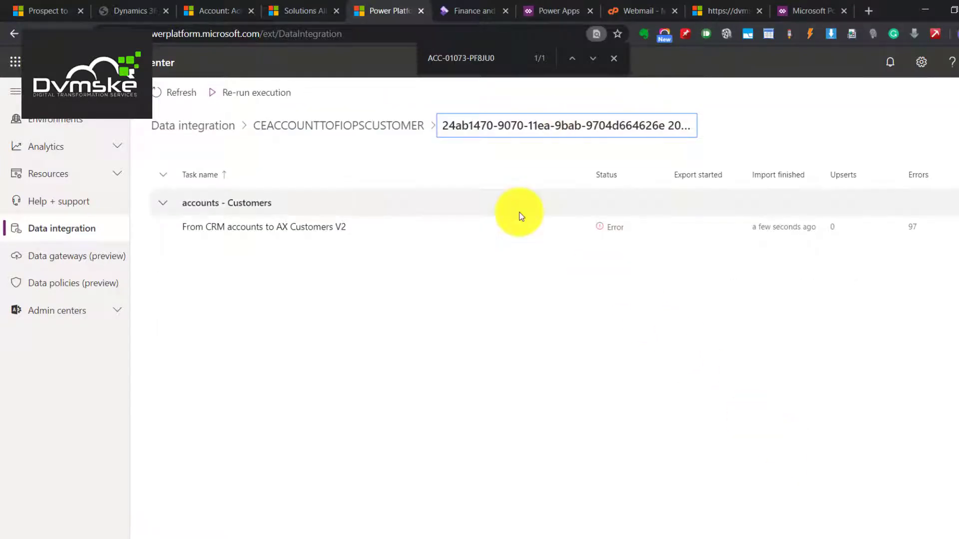
Open the import errors of the From CRM accounts to AX Customers V2 task and find the edited account's error by its account number.
click(277, 228)
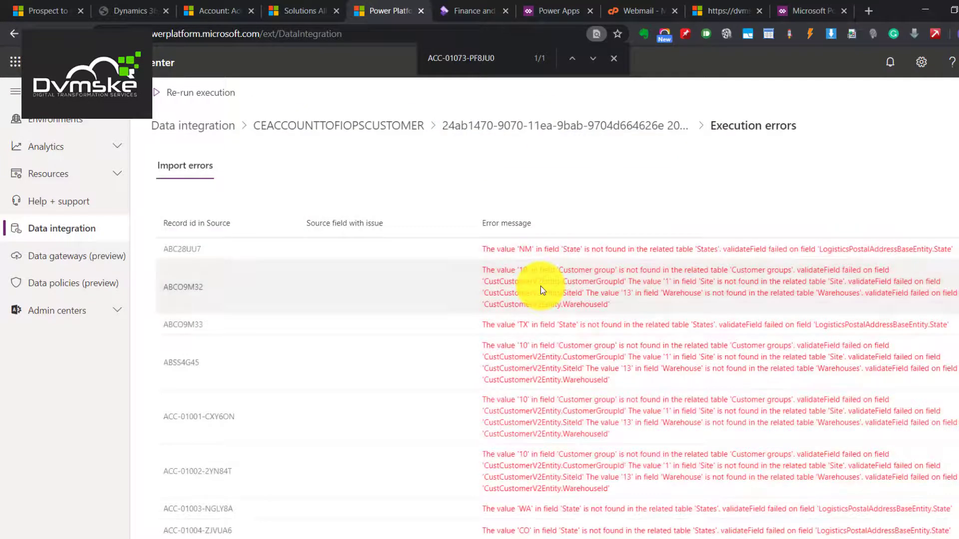
key(ctrl+f)
key(Return)
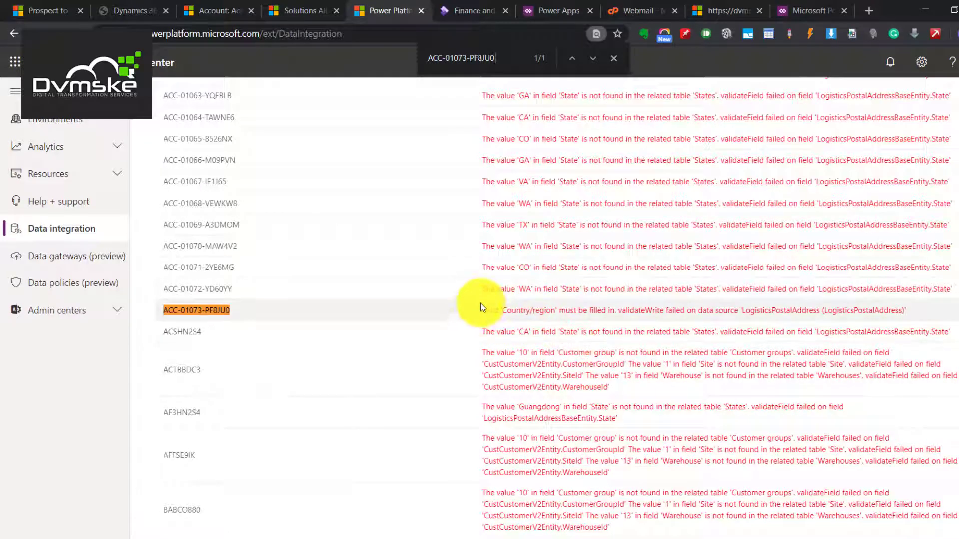
drag(480, 307, 634, 315)
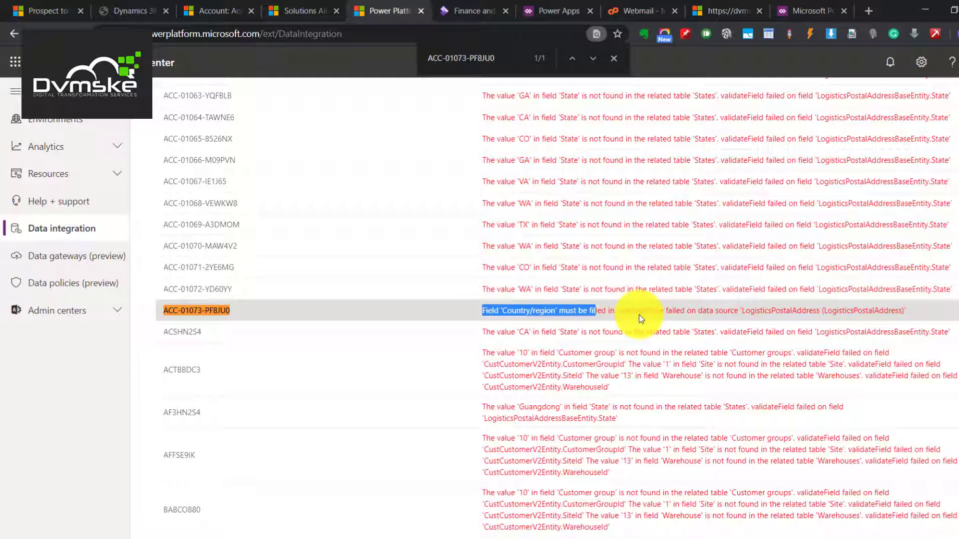
drag(641, 319, 595, 314)
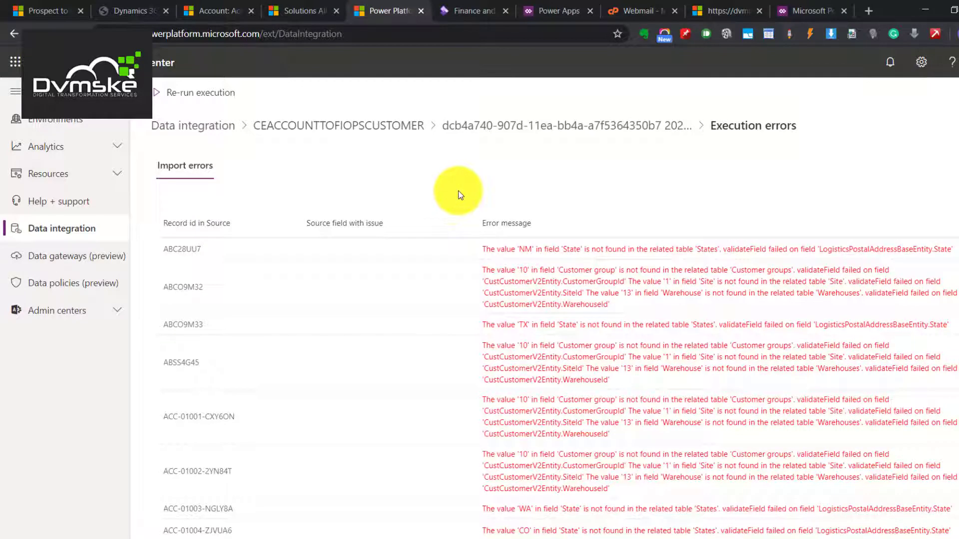
Open the field mappings of the accounts - Customers task and review how the address and state fields are mapped.
click(386, 131)
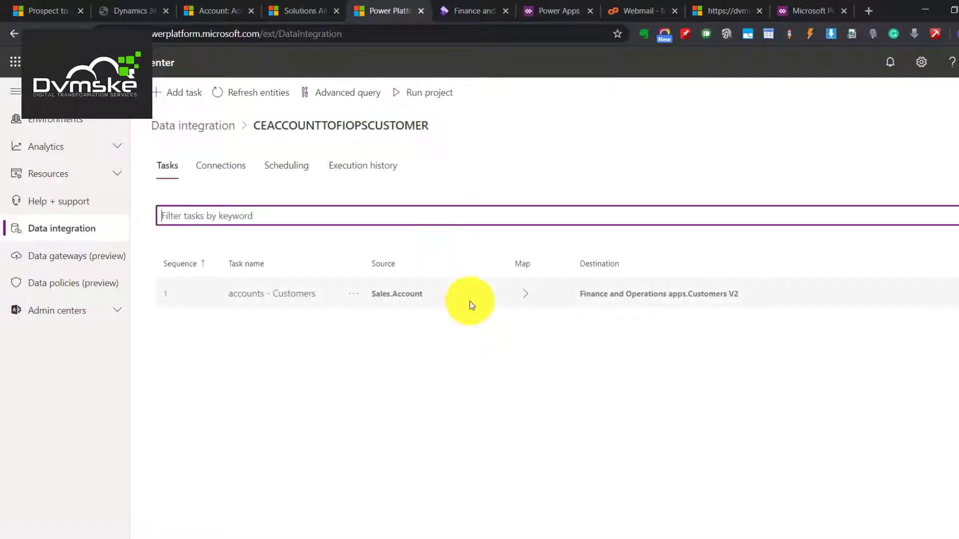
click(527, 297)
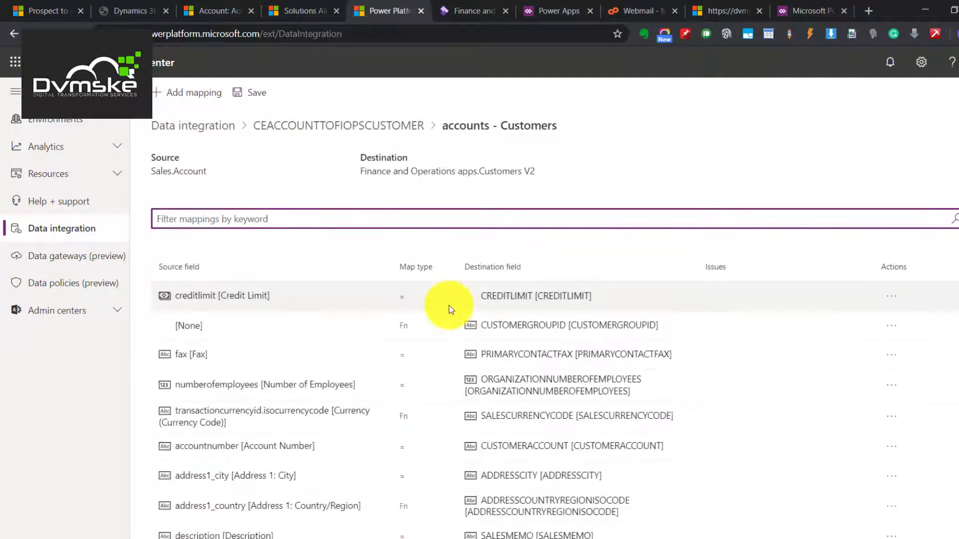
scroll(449, 305, down, 10)
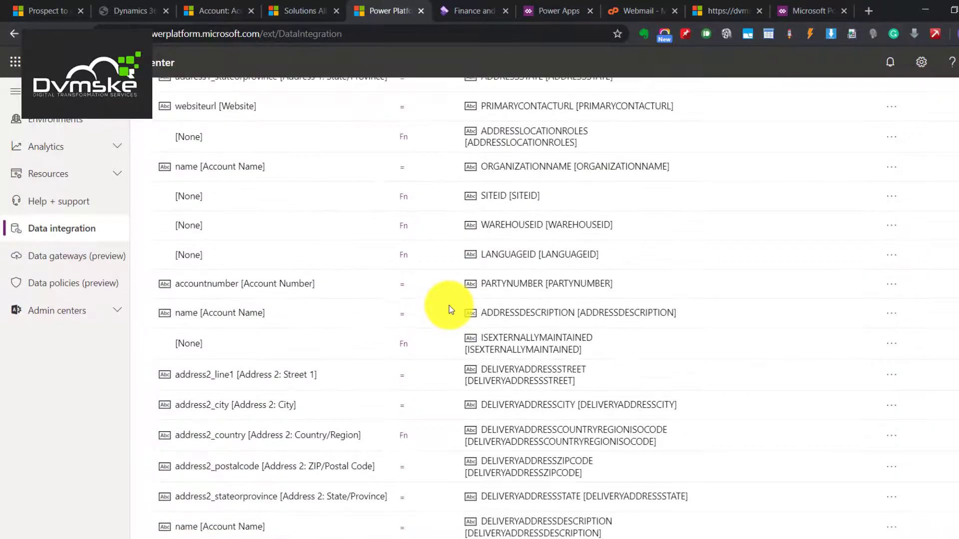
scroll(374, 354, up, 4)
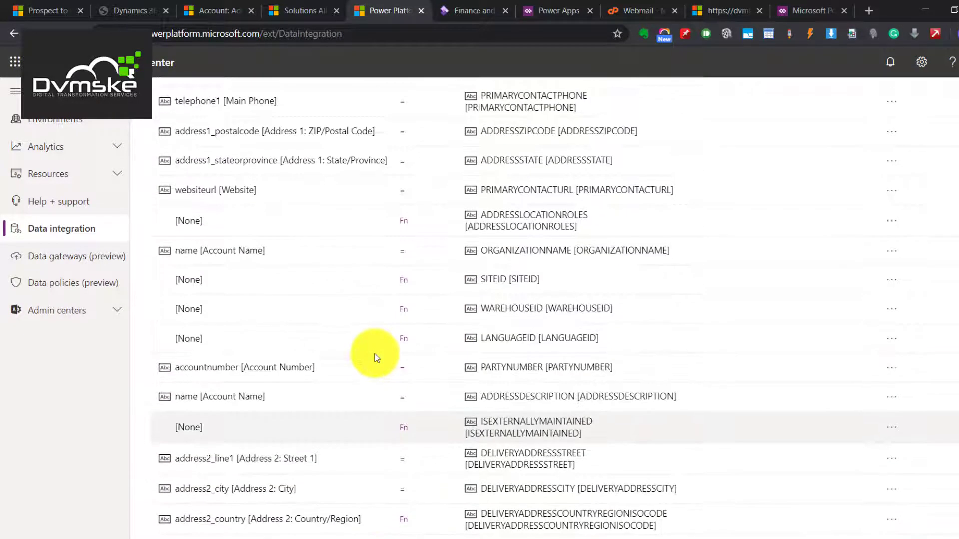
scroll(375, 353, up, 9)
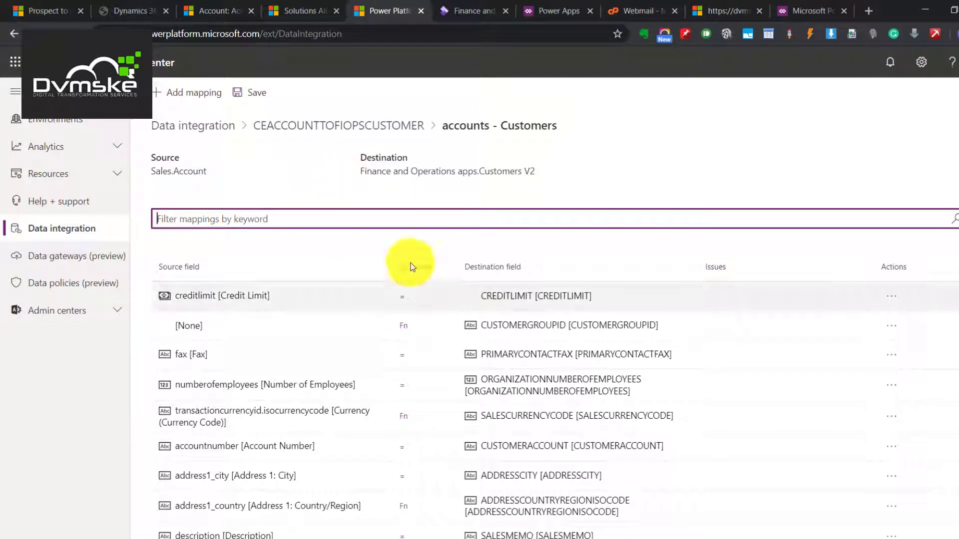
scroll(427, 293, down, 6)
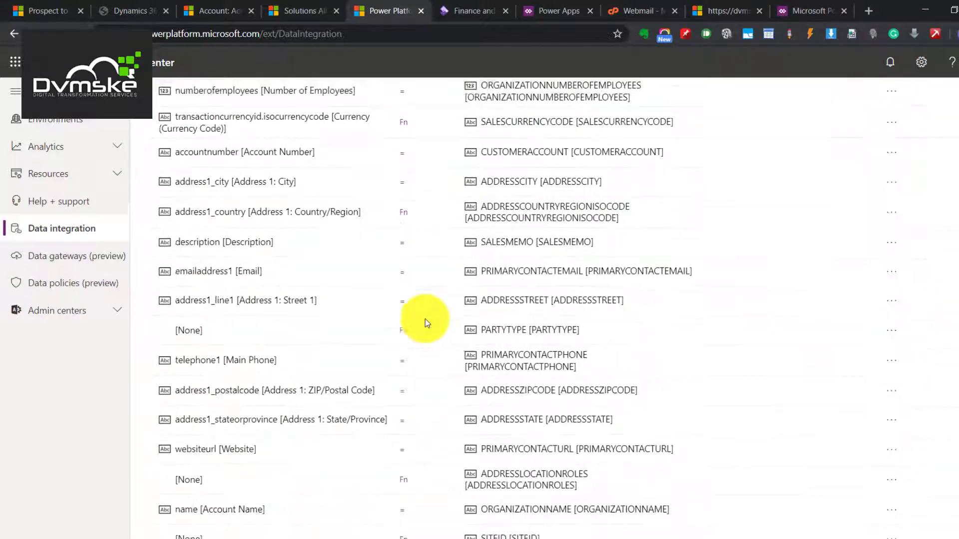
scroll(425, 320, down, 1)
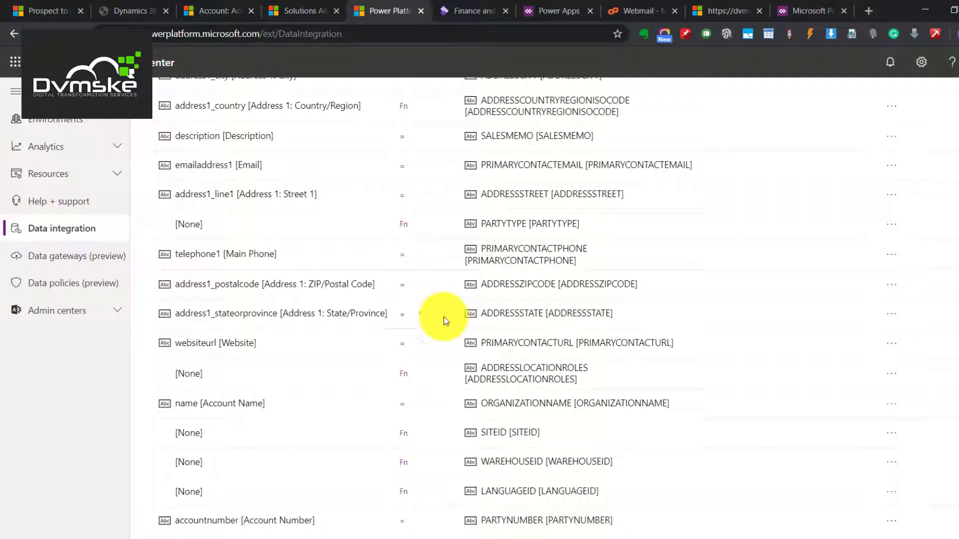
scroll(445, 353, down, 1)
scroll(445, 353, up, 1)
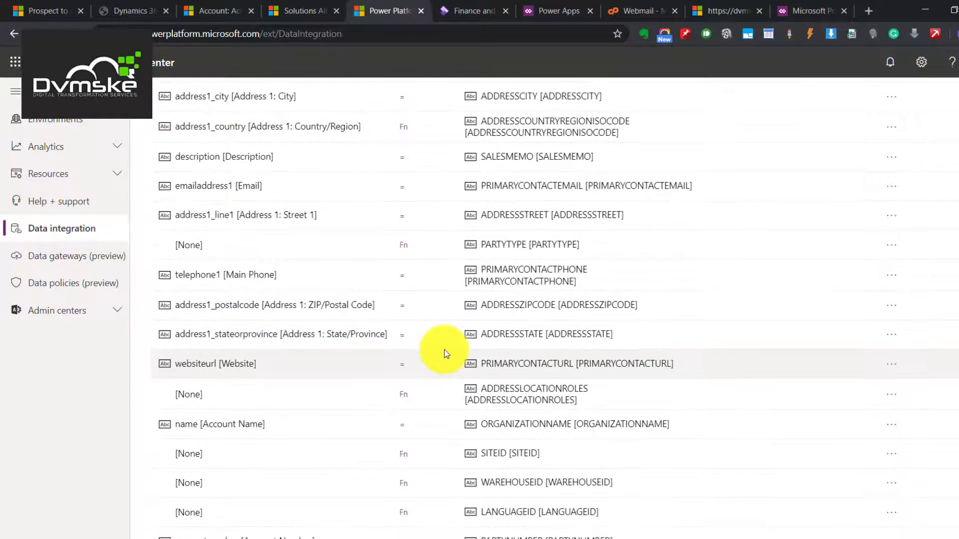
scroll(446, 354, down, 1)
scroll(444, 352, down, 5)
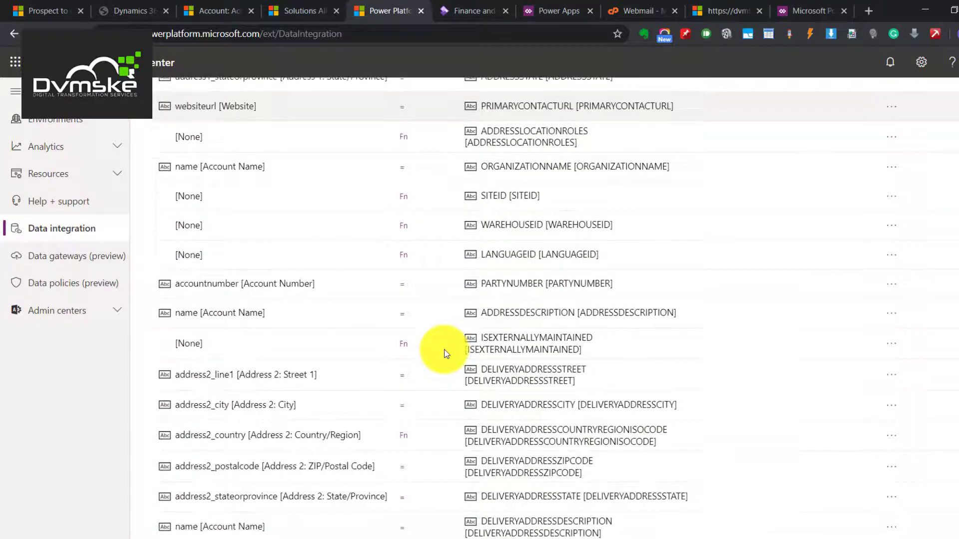
Add a ValueMap transform with one empty value mapping to the address2_stateorprovince to DELIVERYADDRESSSTATE mapping.
click(402, 503)
click(640, 240)
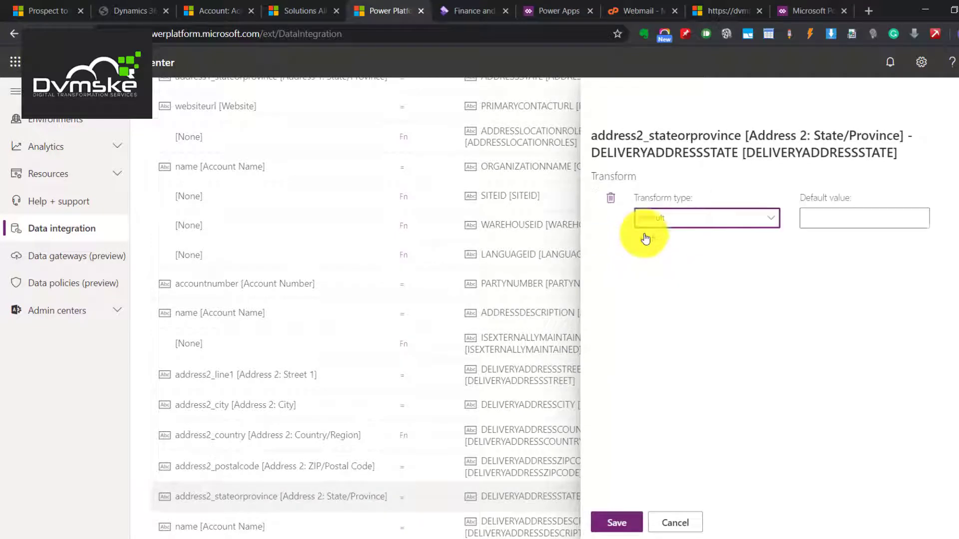
click(739, 227)
click(678, 303)
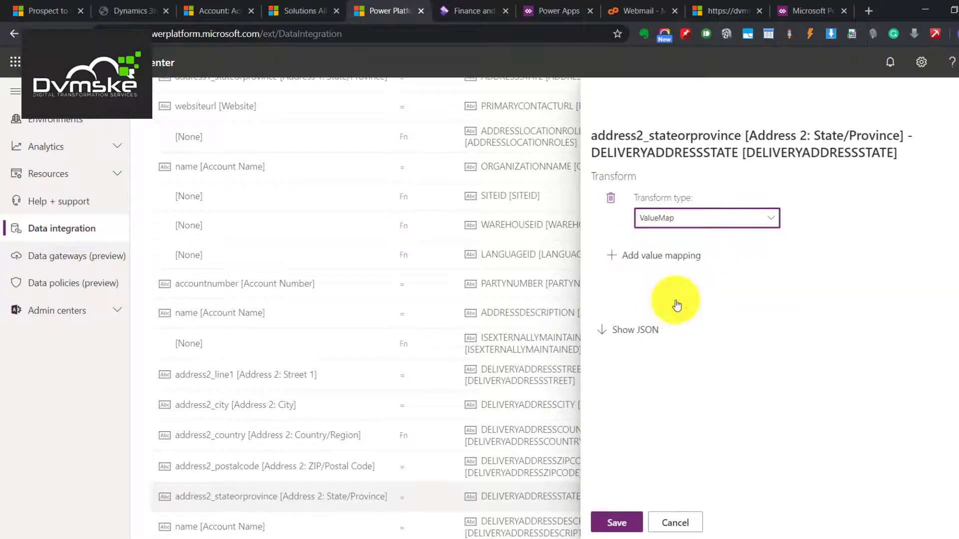
click(672, 265)
click(672, 260)
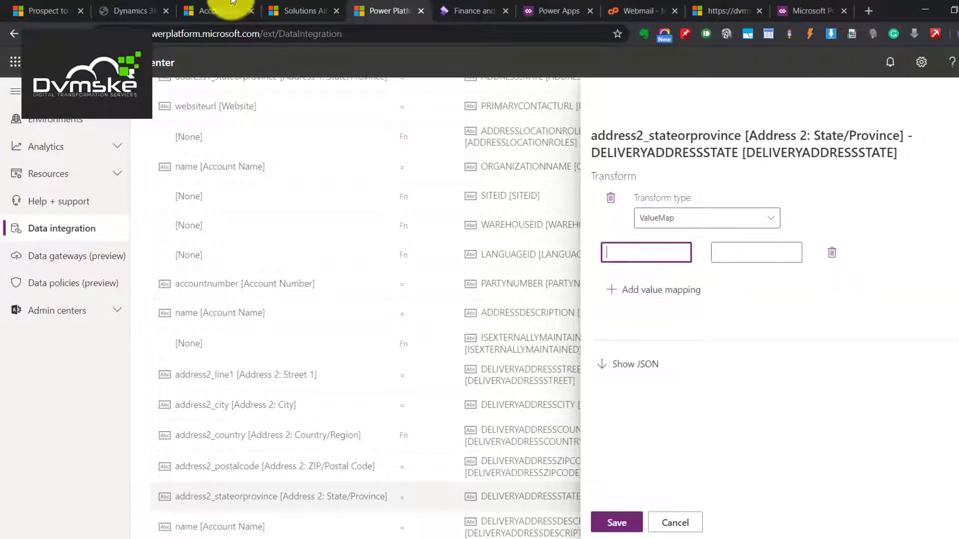
Check the account's State/Province in Dynamics 365 Sales, then map 123 to ARE in the Power Platform admin center transform and save it.
click(220, 10)
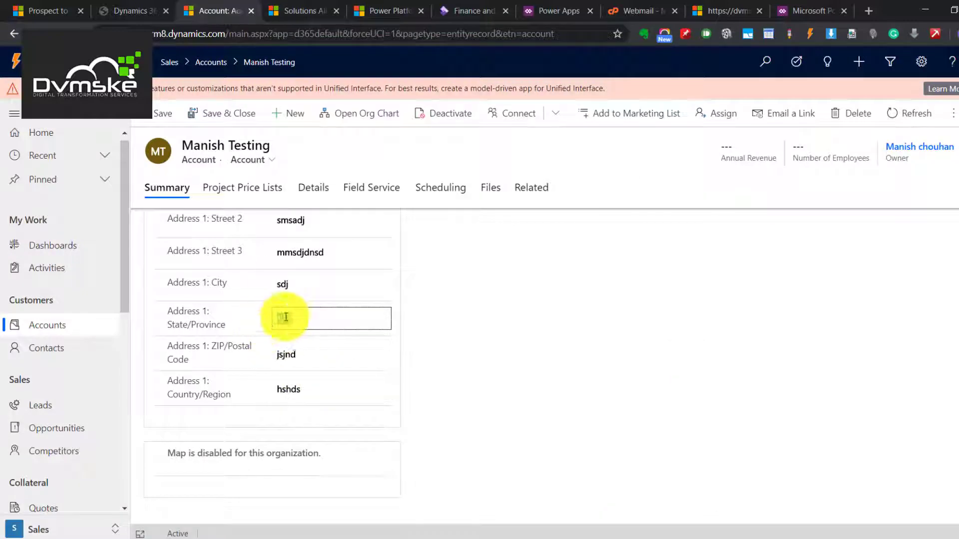
drag(298, 317, 259, 323)
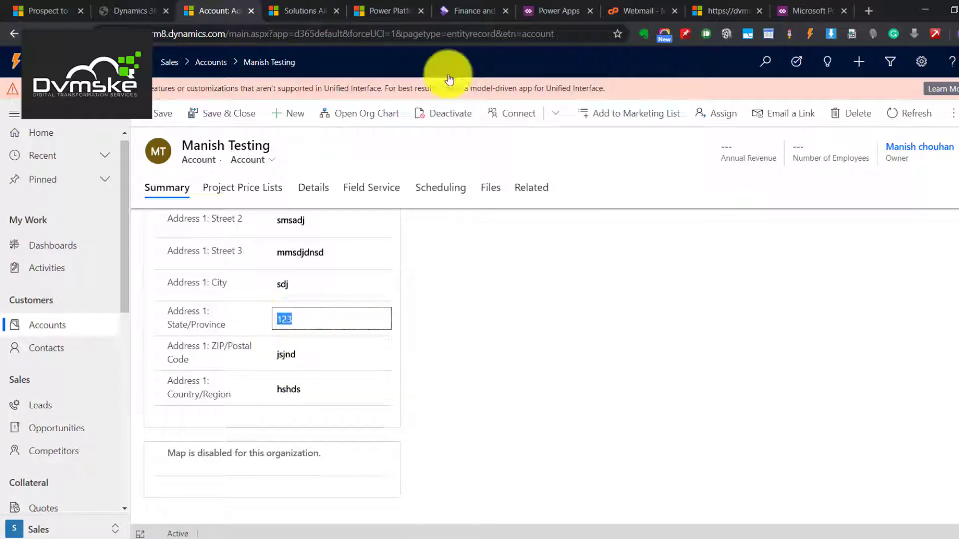
click(390, 10)
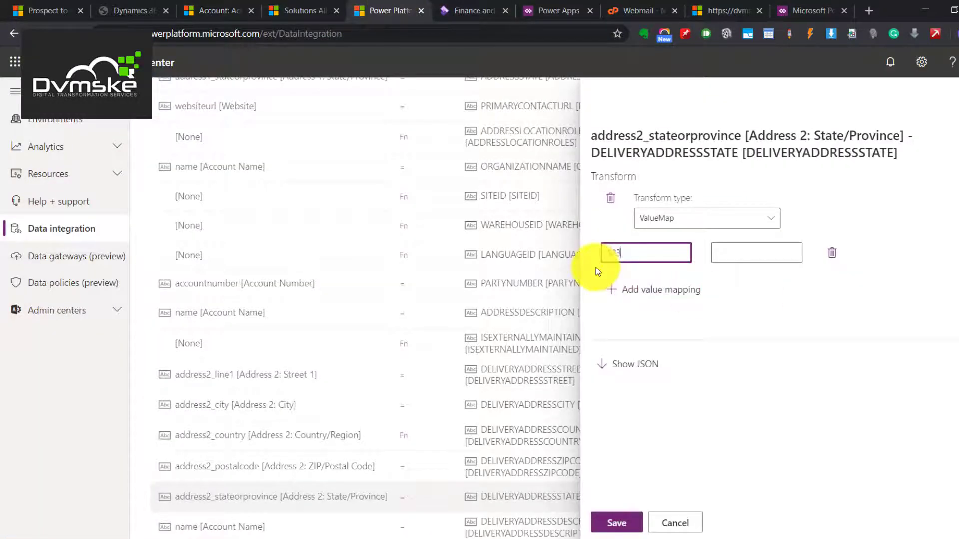
click(754, 246)
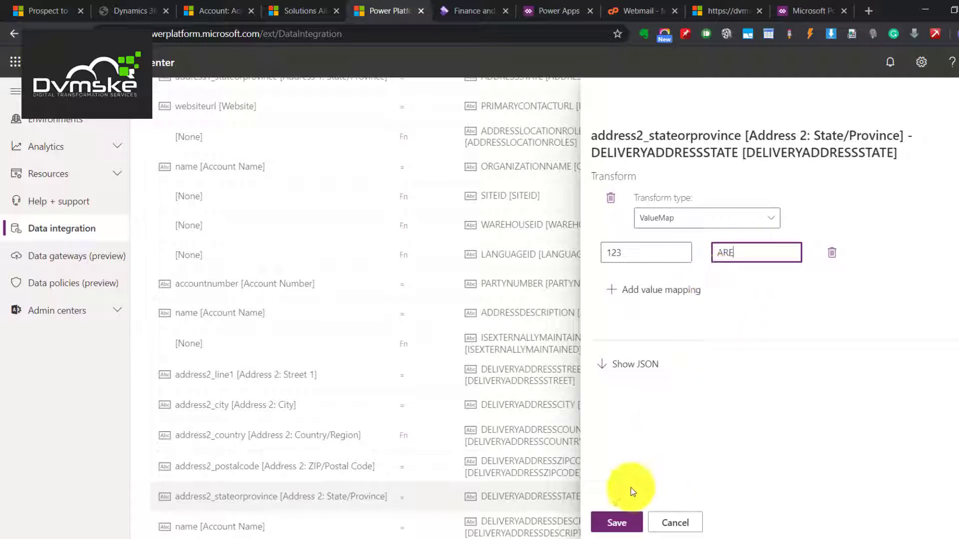
click(619, 517)
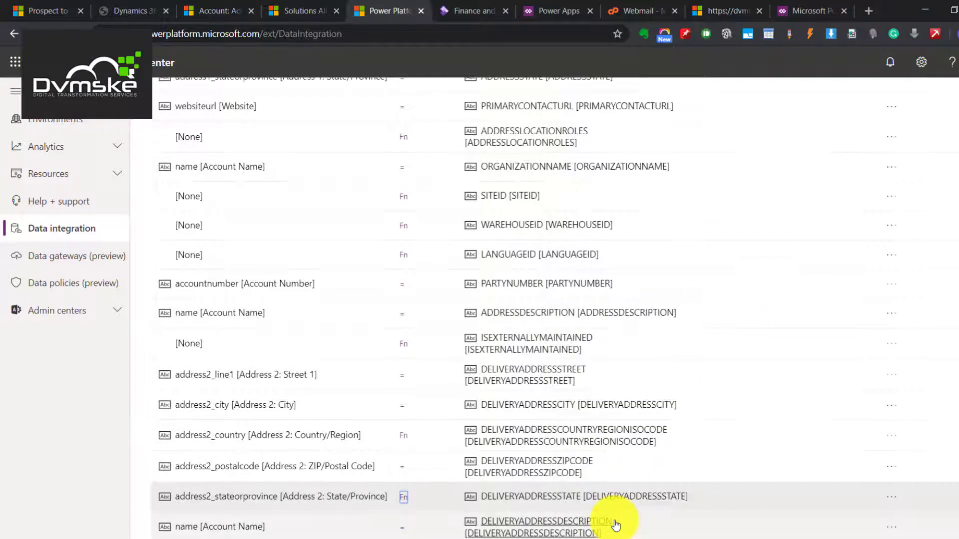
Save the accounts - Customers mappings and run the CEACCOUNTTOFIOPSCUSTOMER project.
scroll(640, 476, up, 5)
scroll(640, 476, up, 8)
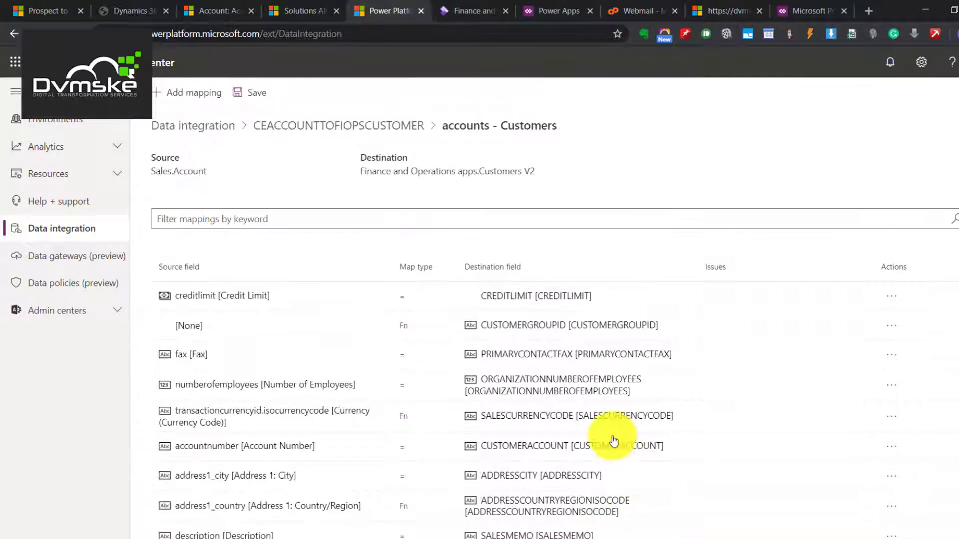
click(242, 92)
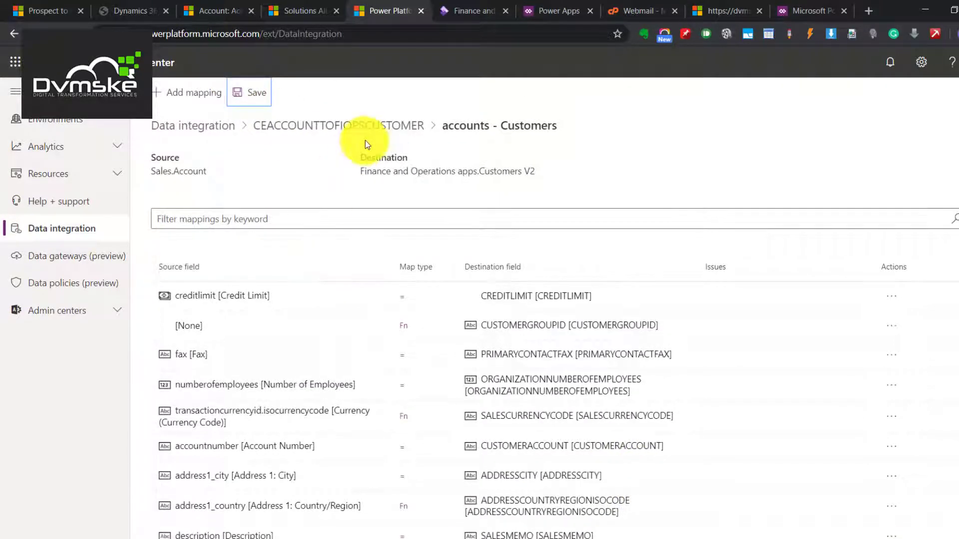
click(390, 133)
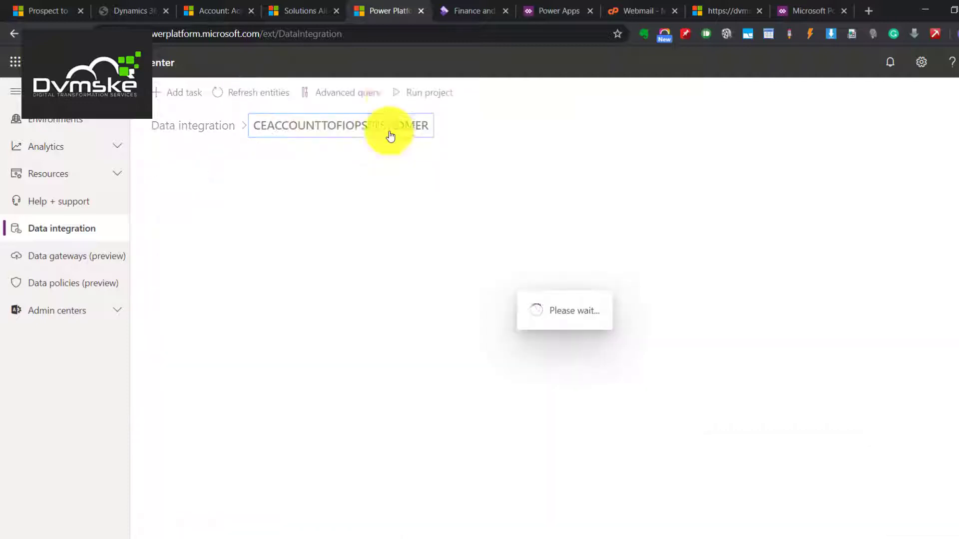
click(433, 95)
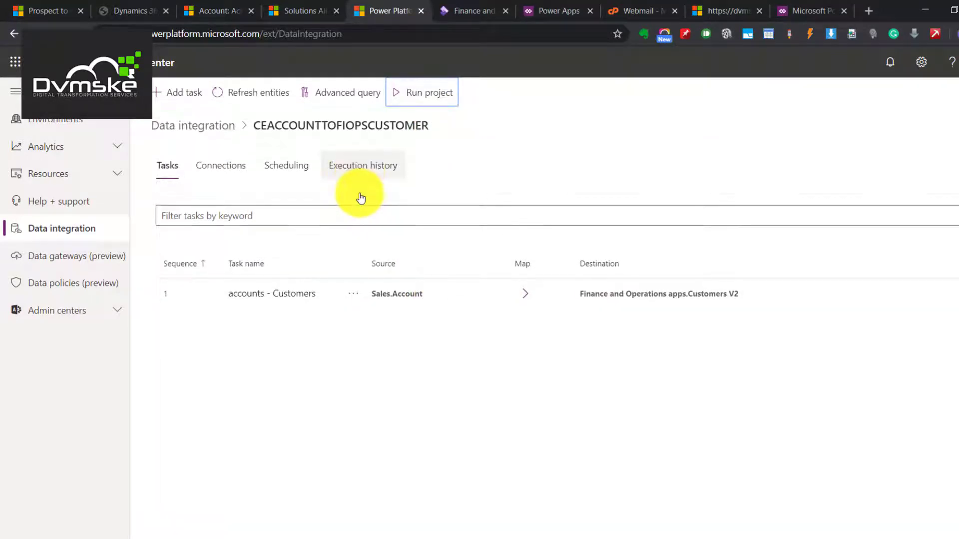
click(376, 172)
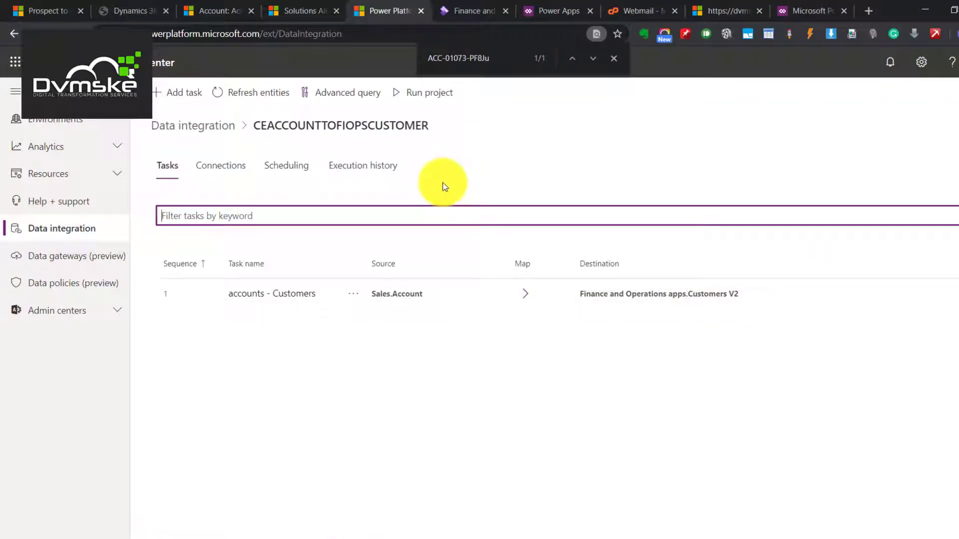
Reopen the accounts - Customers mappings and inspect the value map on address1_stateorprovince without changing it.
click(524, 295)
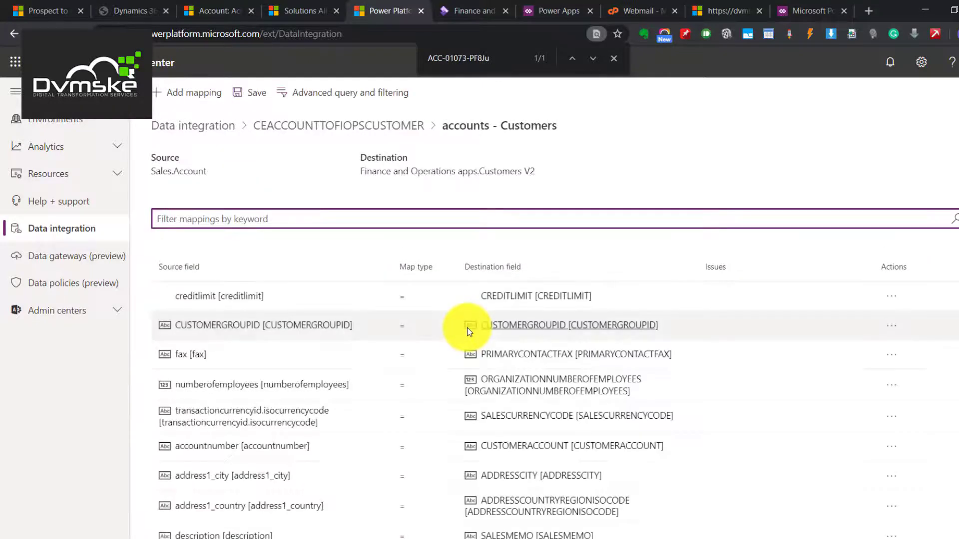
scroll(467, 328, down, 10)
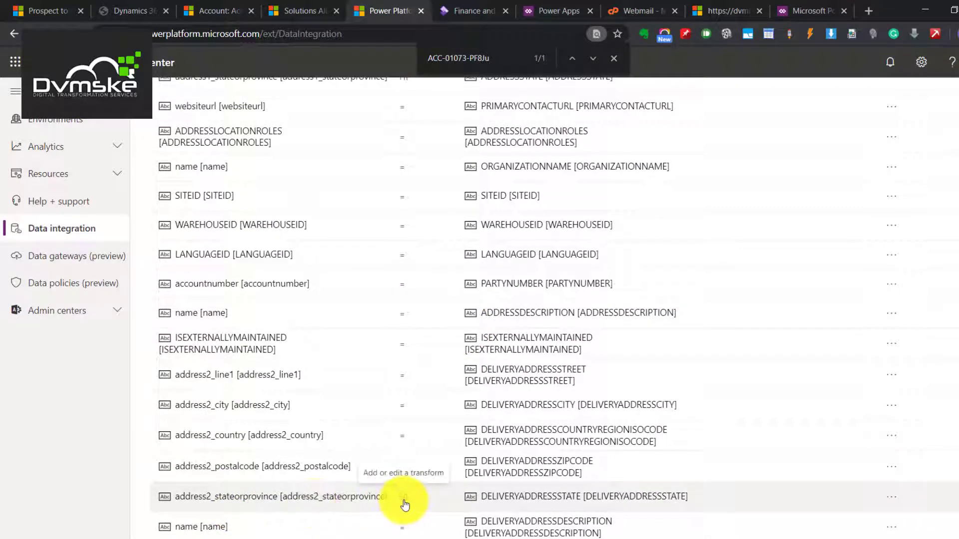
scroll(349, 289, up, 4)
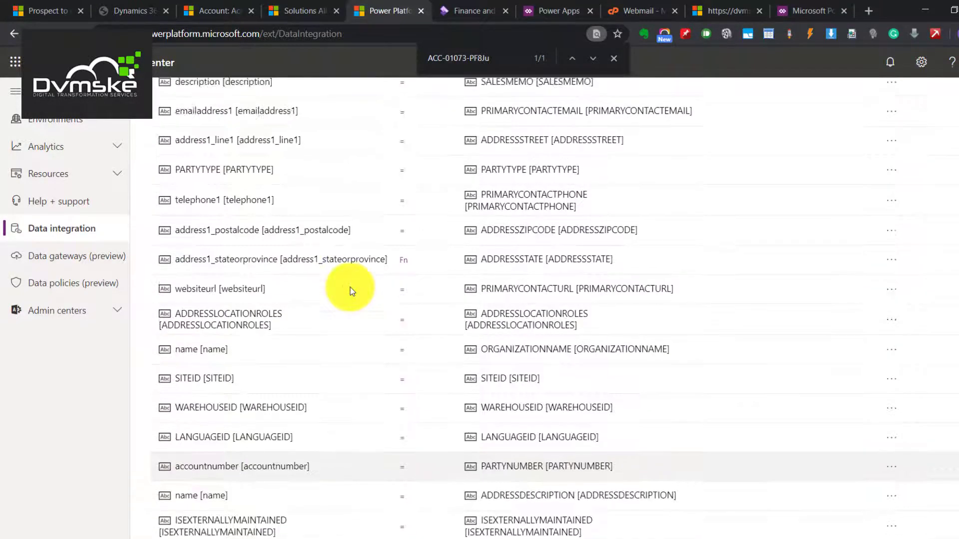
scroll(350, 286, up, 1)
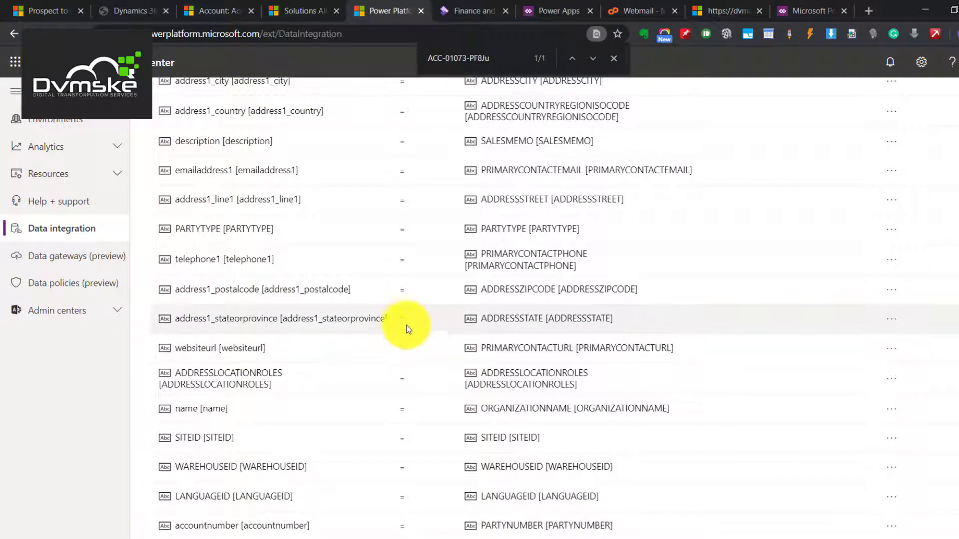
click(407, 327)
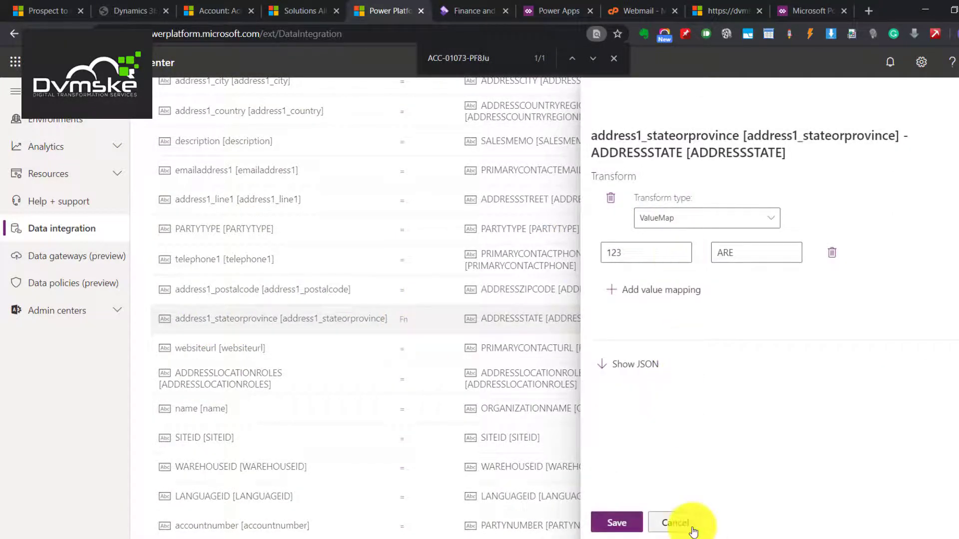
click(693, 529)
scroll(367, 272, up, 8)
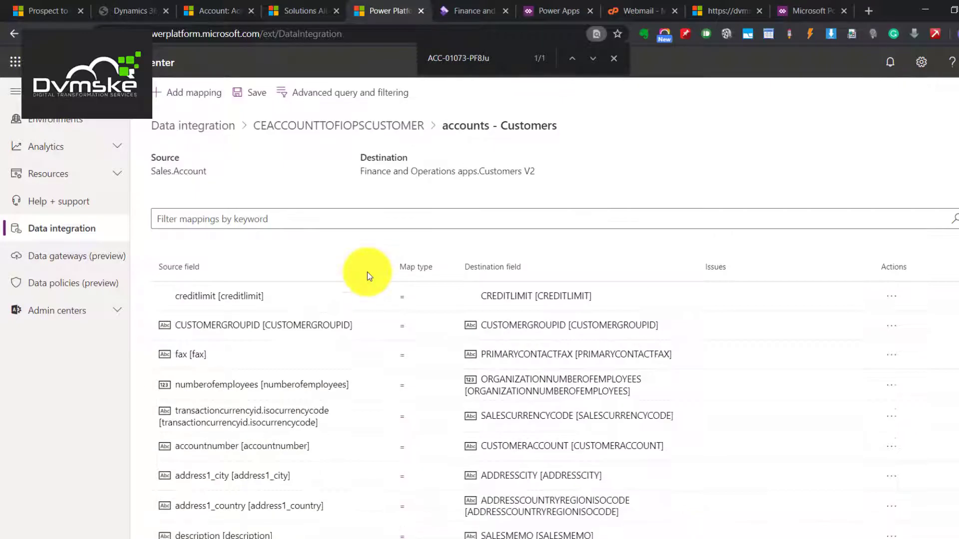
Open the latest execution's import errors for From CRM accounts to AX Customers V2 and read the edited account's State error.
click(352, 136)
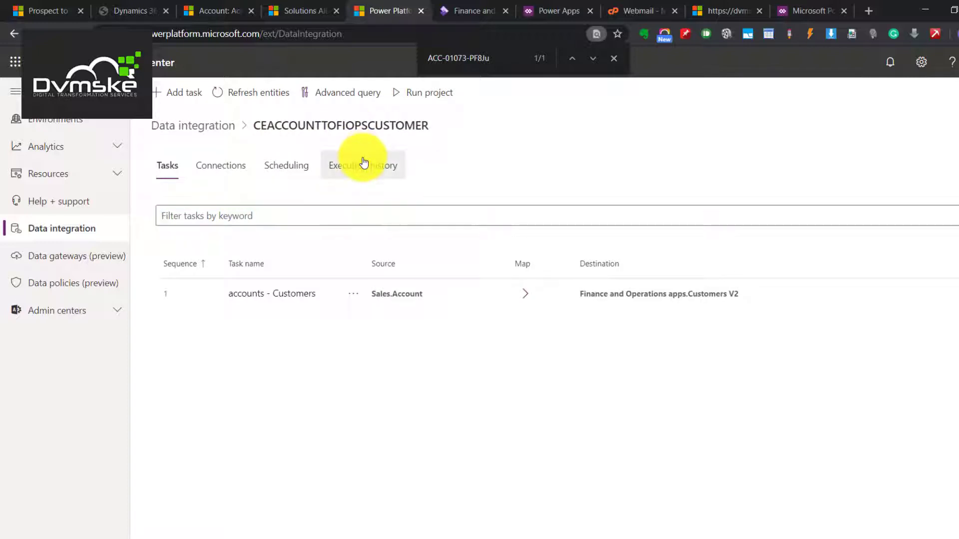
click(364, 163)
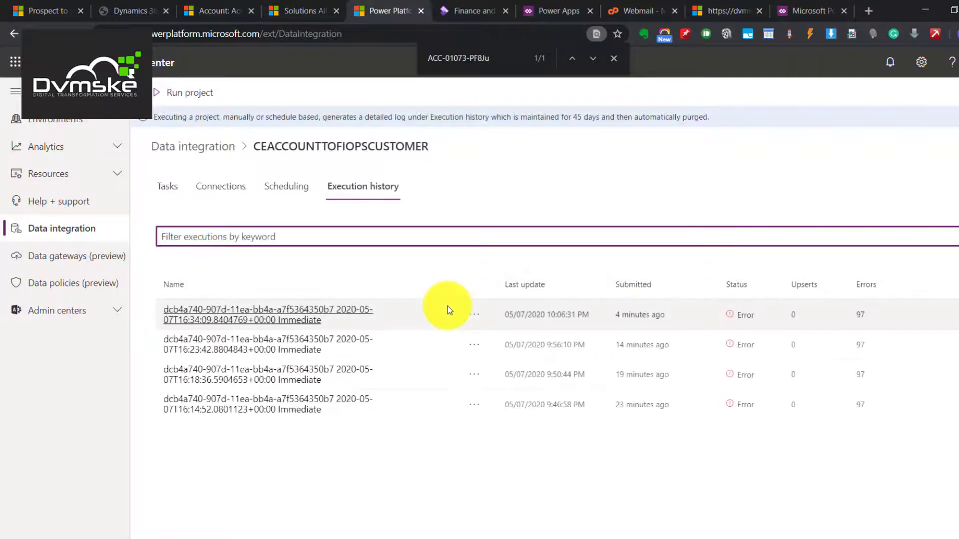
click(342, 320)
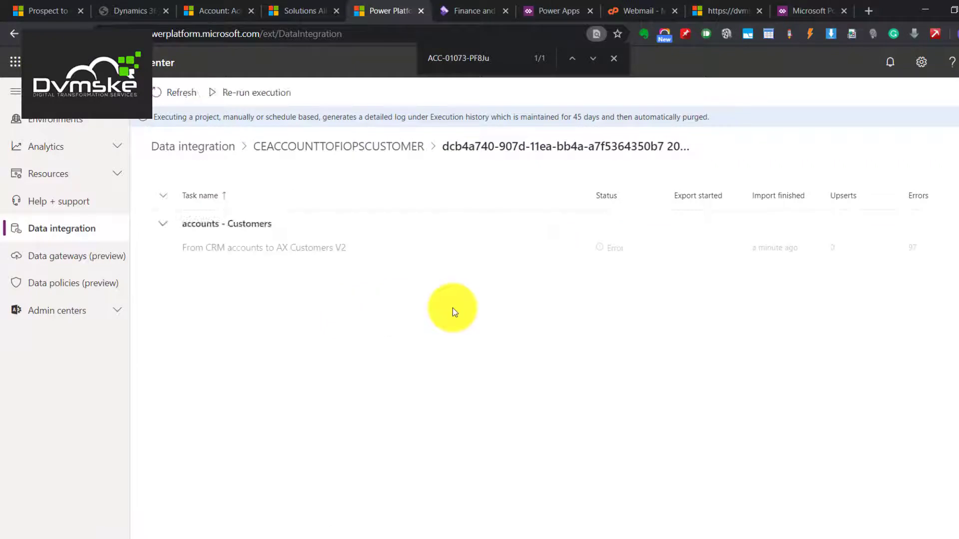
click(320, 248)
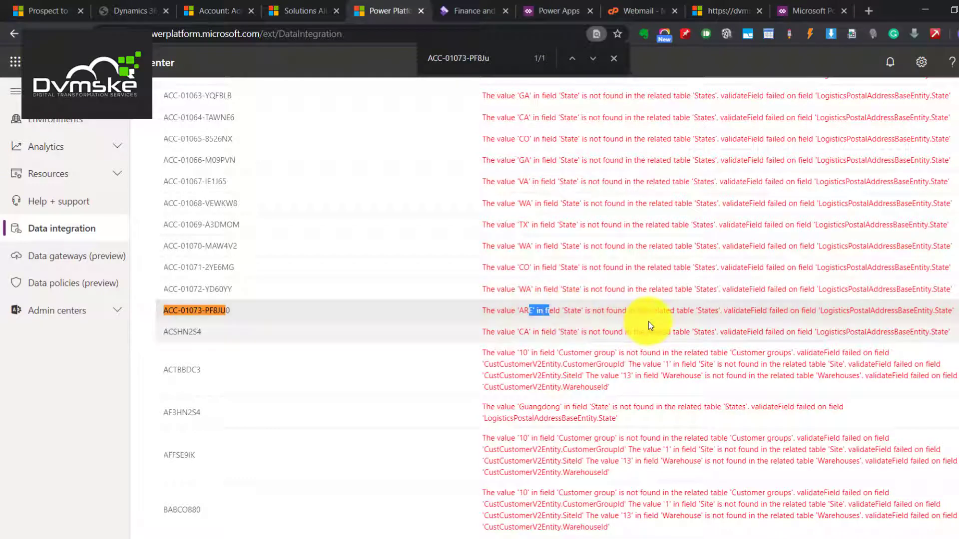
click(558, 318)
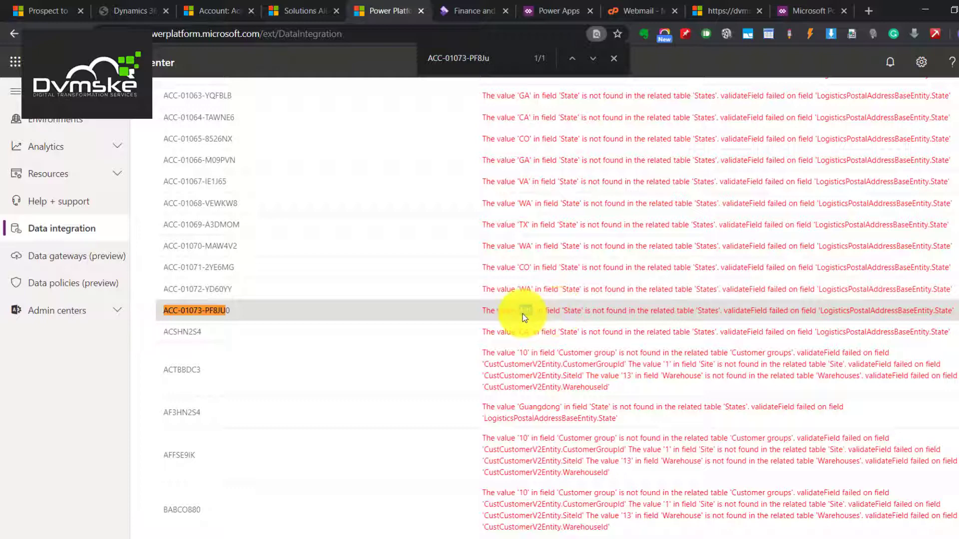
double_click(557, 317)
click(589, 318)
Compare the account's Address 1: State/Province in Dynamics 365 Sales with the address1_stateorprovince mapping in the Power Platform admin center.
click(220, 10)
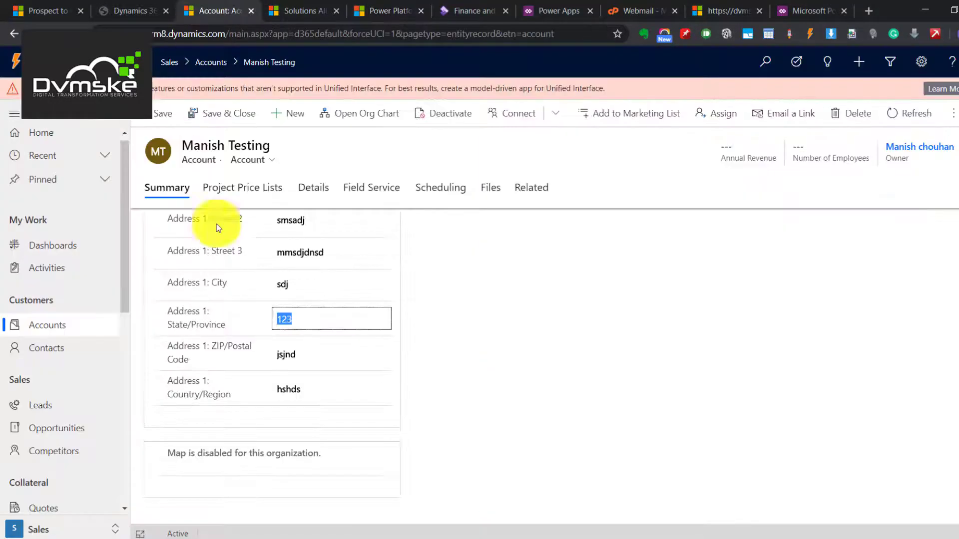
click(368, 11)
scroll(512, 316, down, 3)
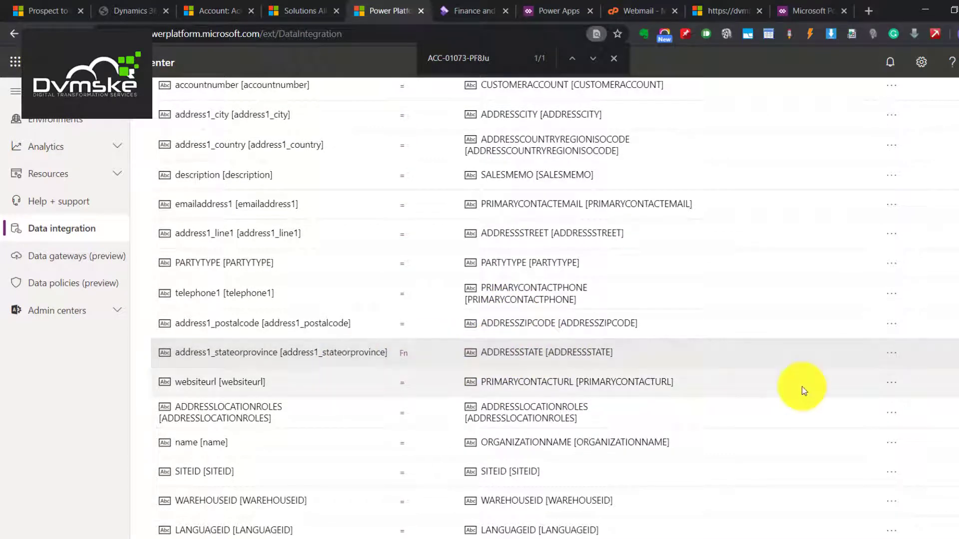
Delete the address1_stateorprovince and address2_stateorprovince mappings from accounts - Customers, save, and return to the CEACCOUNTTOFIOPSCUSTOMER project.
click(893, 357)
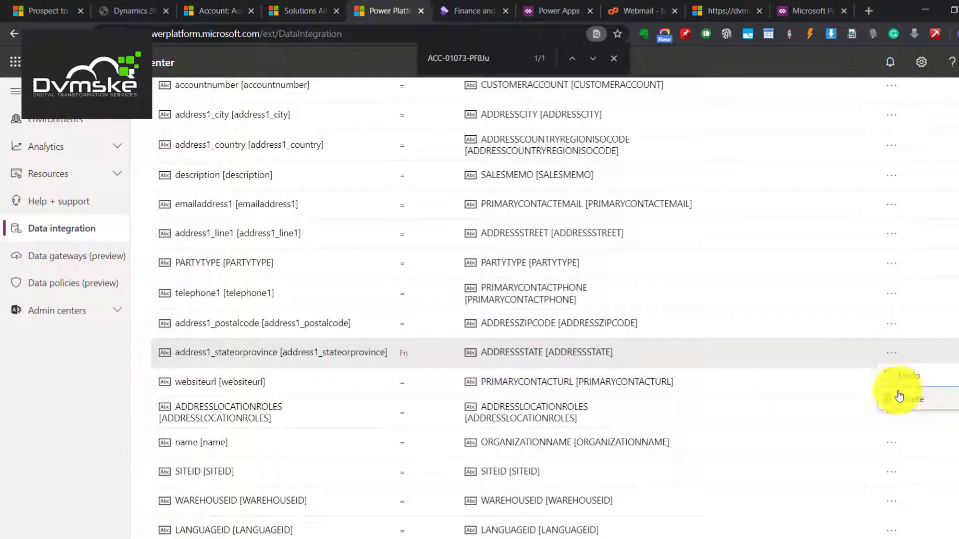
scroll(663, 374, down, 5)
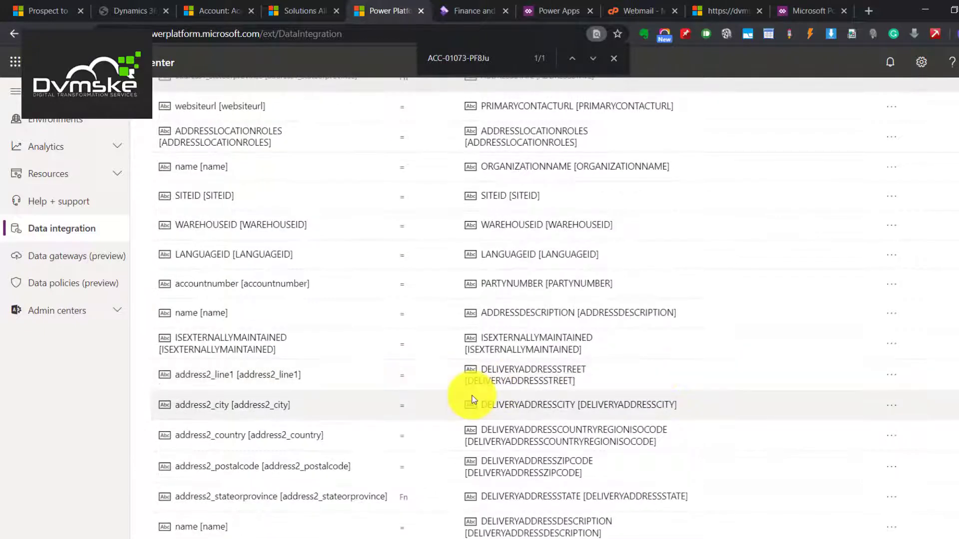
click(891, 497)
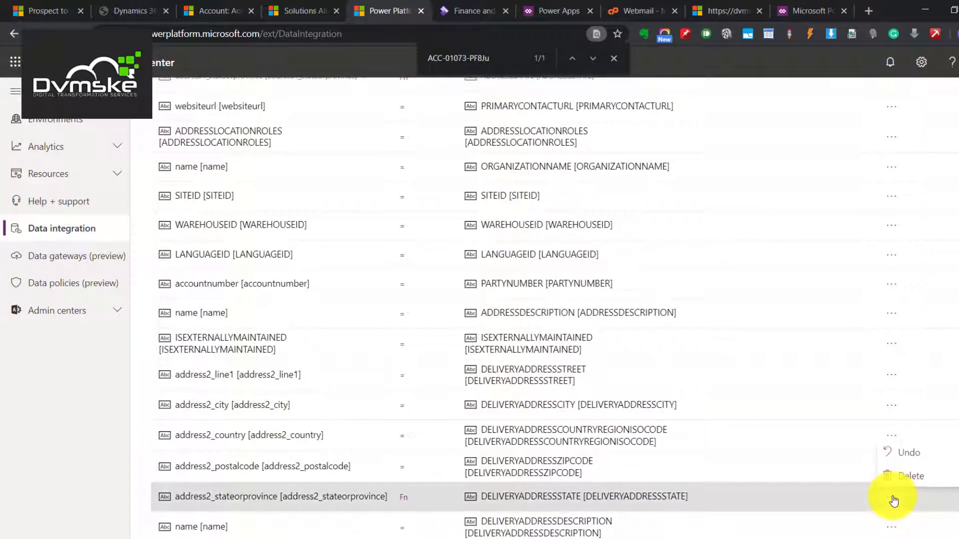
click(904, 480)
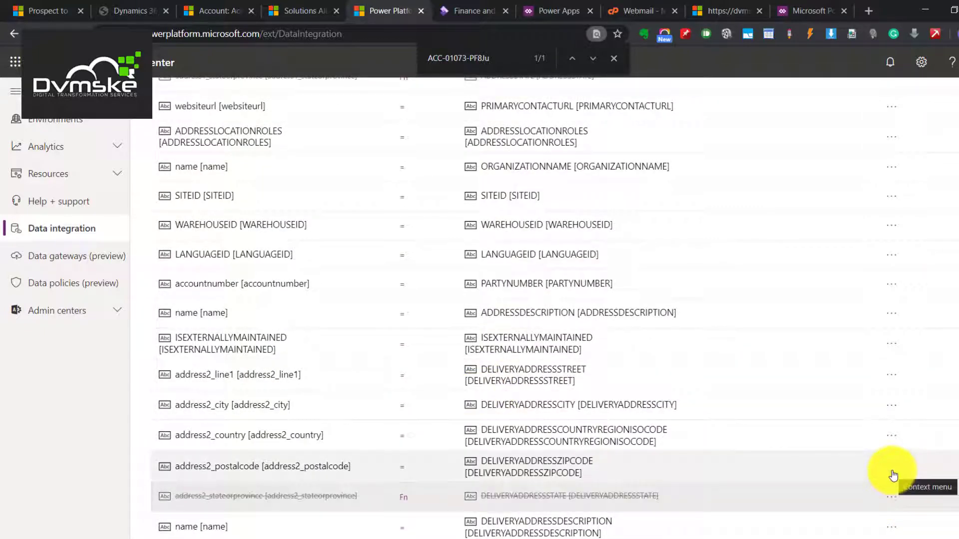
scroll(824, 440, up, 10)
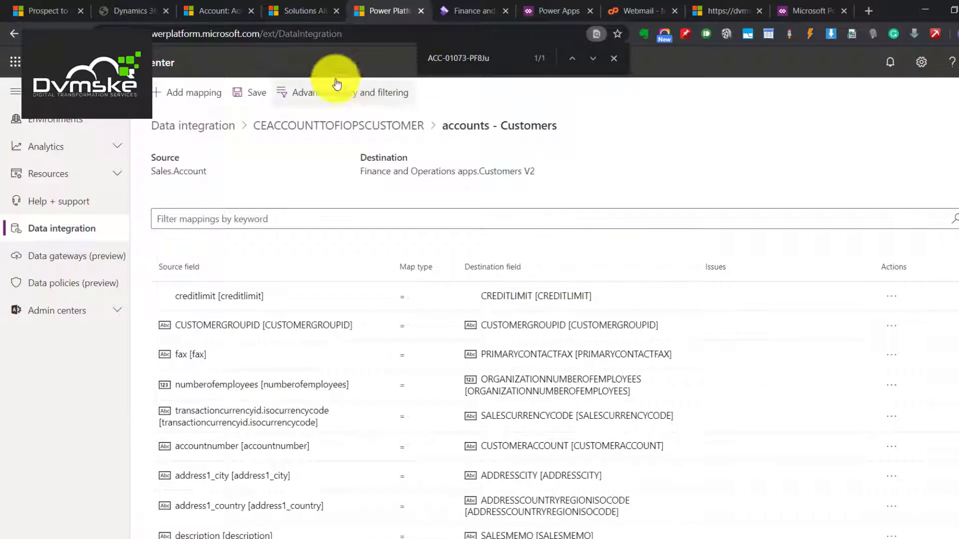
click(251, 95)
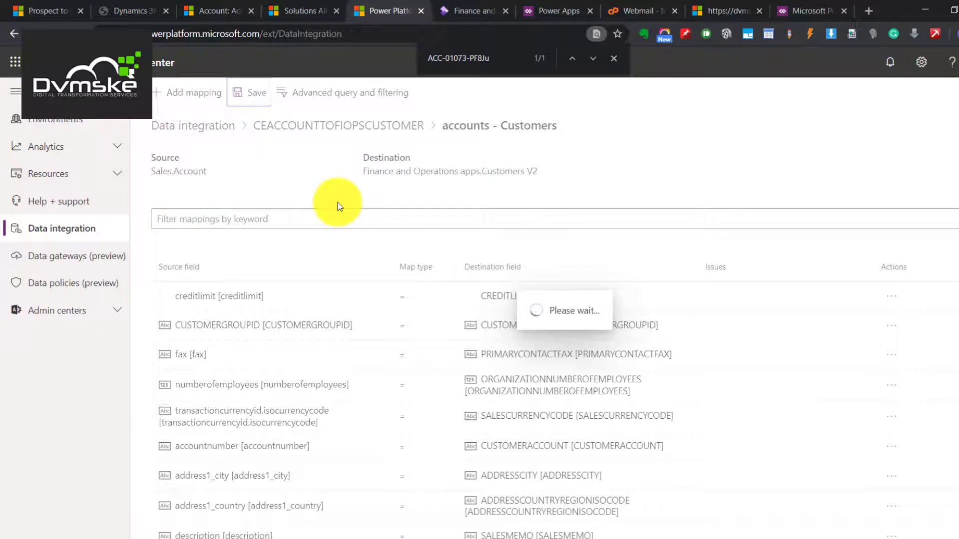
click(332, 125)
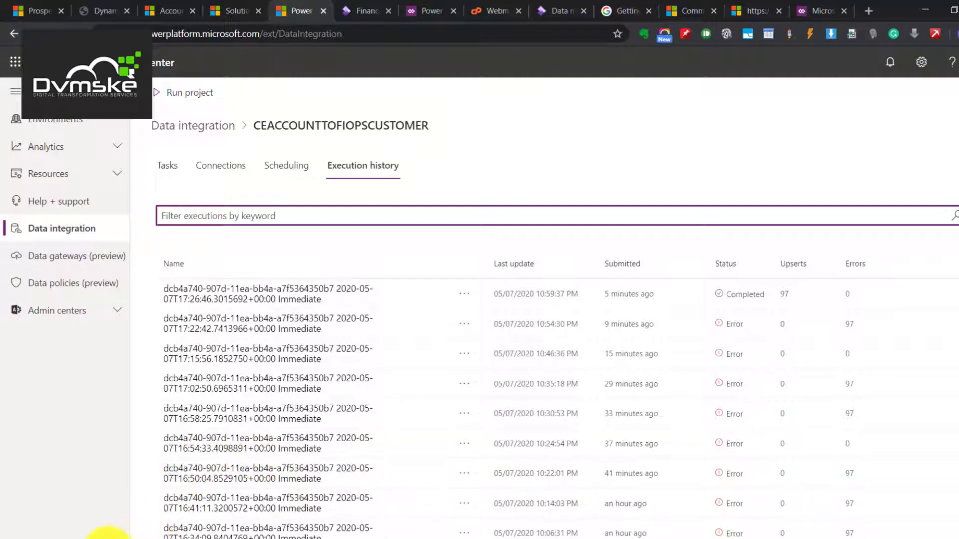
Switch to Finance and Operations, start a new session, and reload the Data management workspace.
mouse_move(107, 533)
click(193, 512)
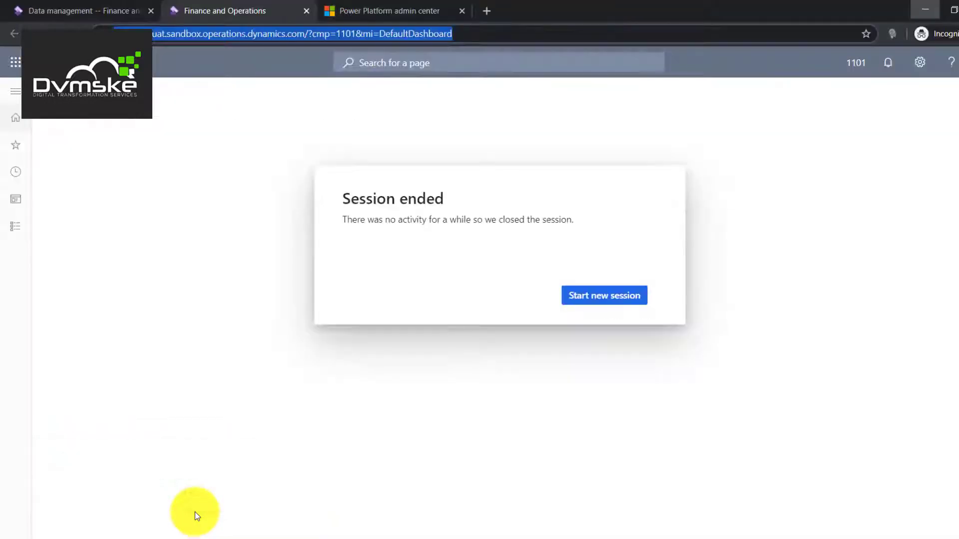
click(625, 296)
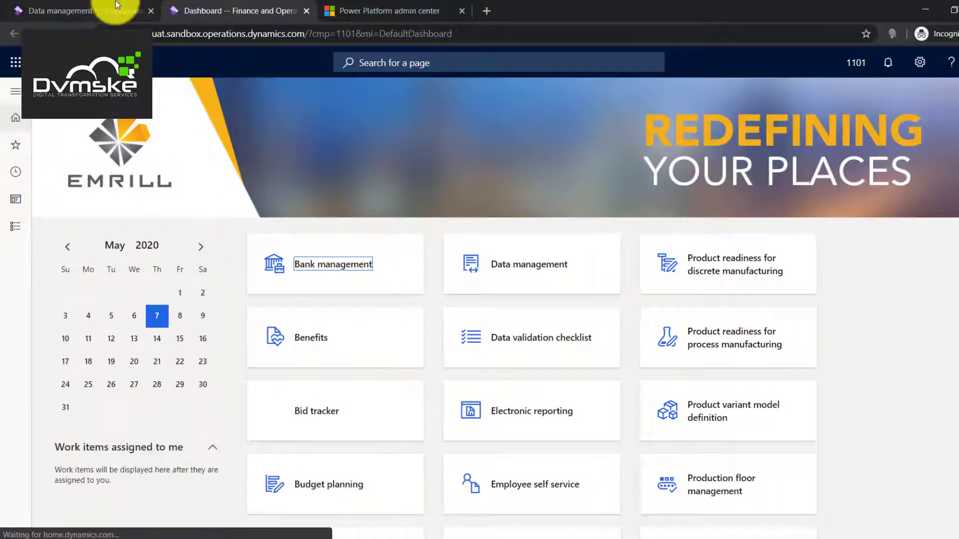
click(97, 7)
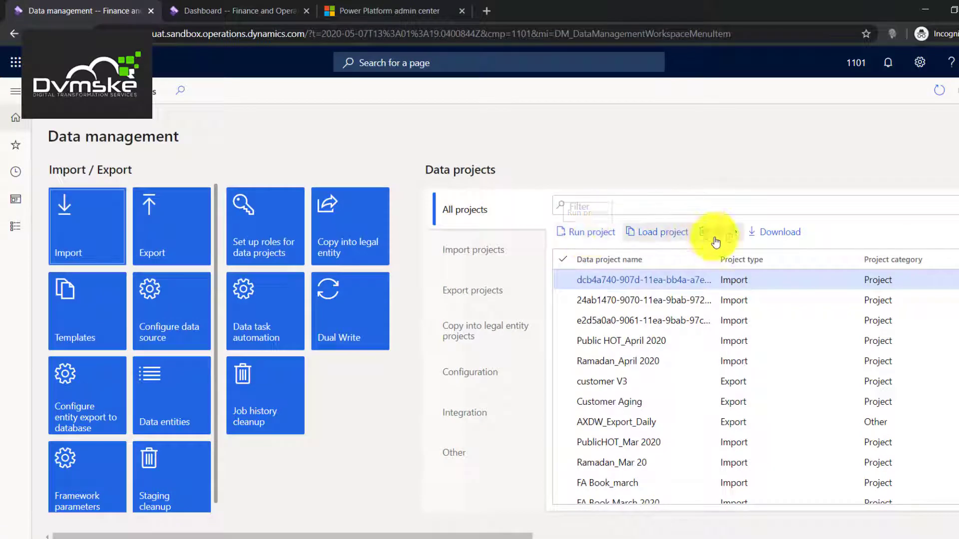
click(392, 329)
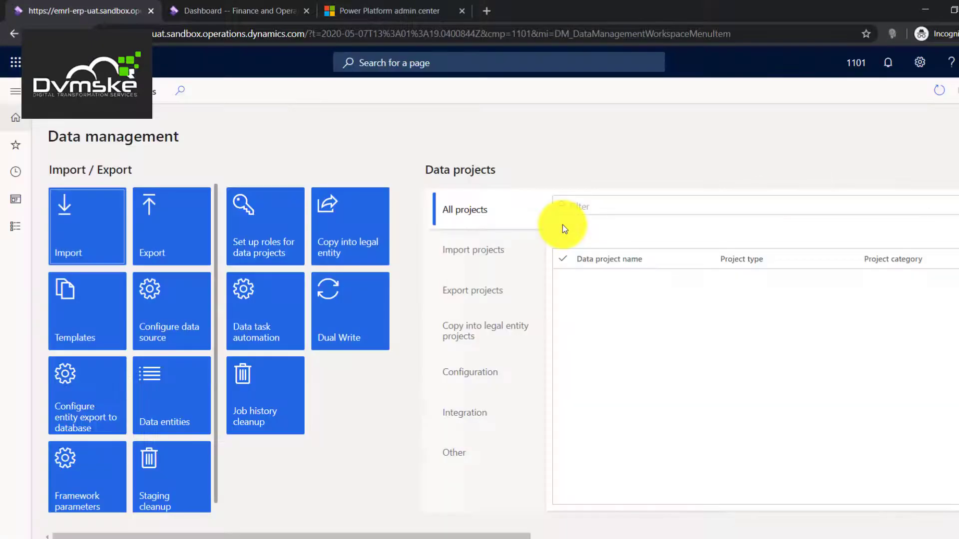
Open the data integrator's import project at the head of the list, select its Customers V2 entity, and open the job history.
click(635, 280)
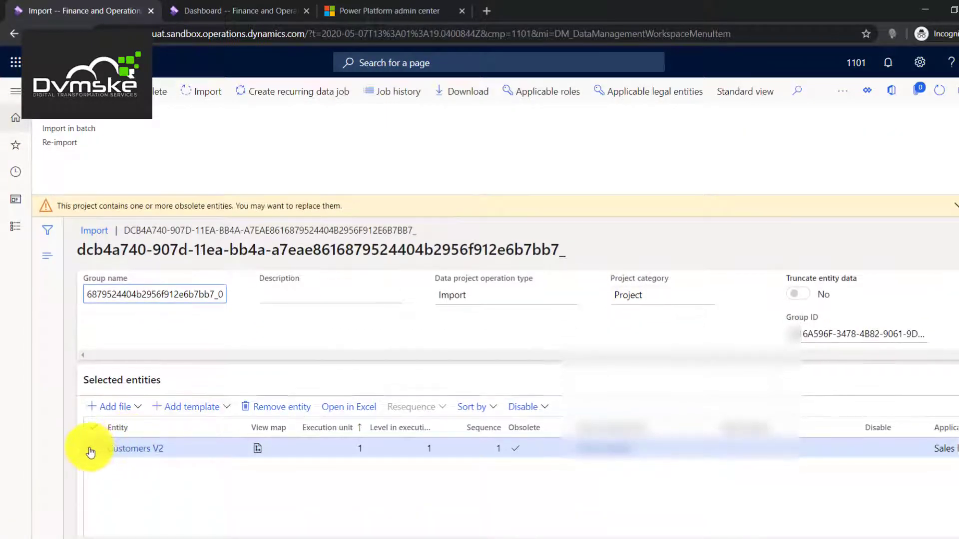
click(91, 449)
click(393, 92)
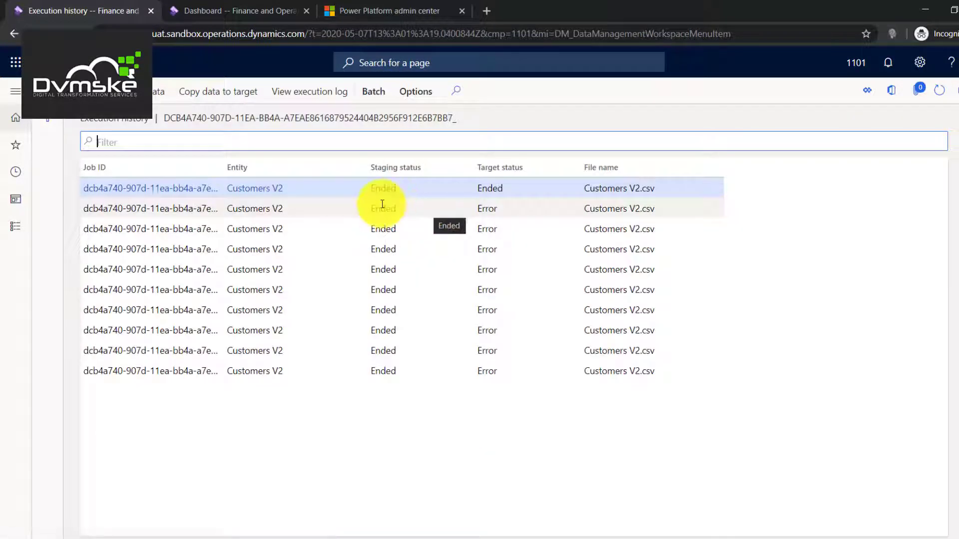
Open the latest job's execution summary and review the staging data for Customers V2.
click(174, 195)
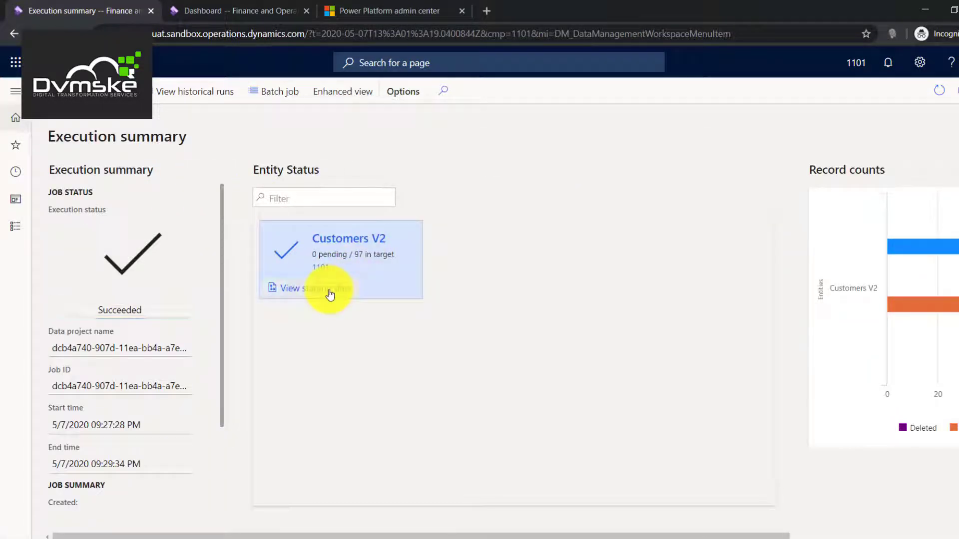
click(330, 295)
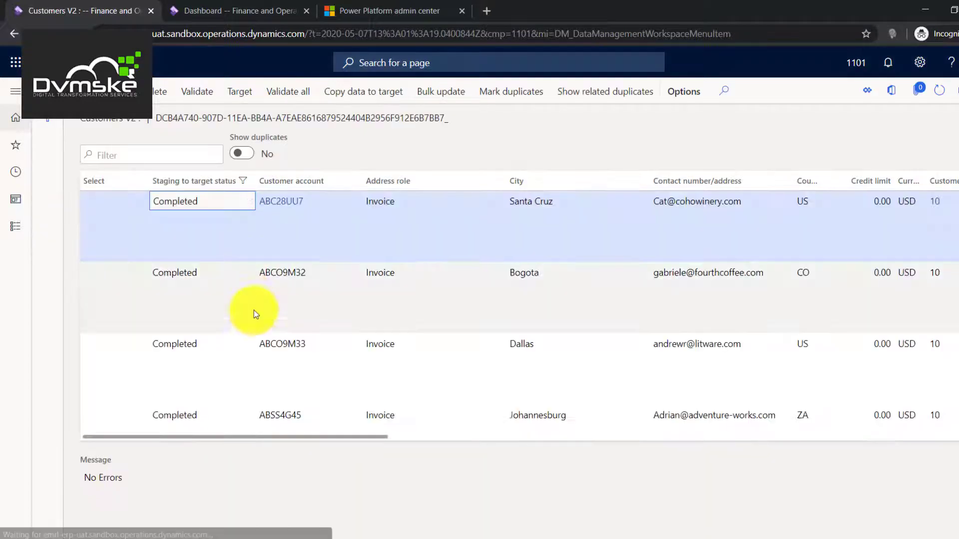
scroll(255, 320, down, 3)
scroll(256, 326, down, 17)
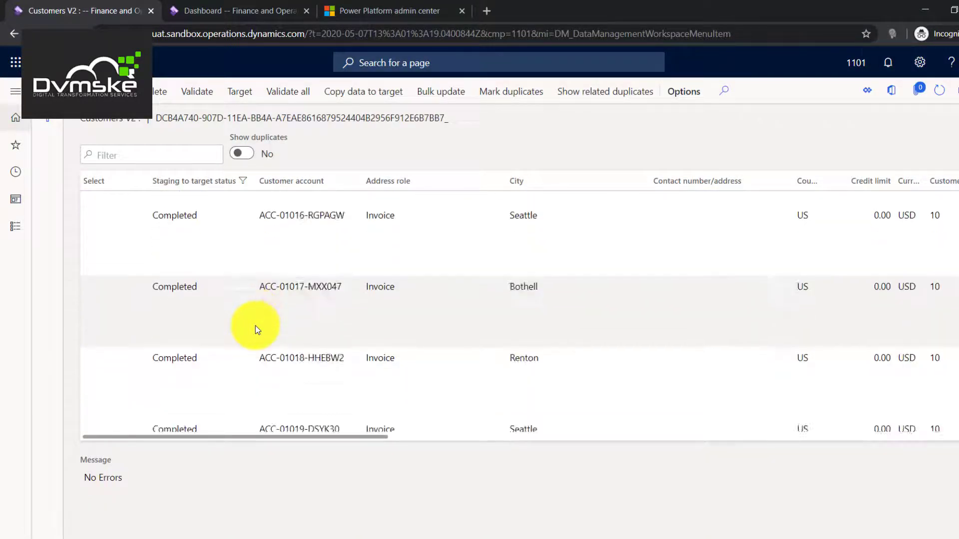
View the Coho Winery customer record from the staging data, then return to the staging list.
scroll(256, 325, up, 20)
click(286, 204)
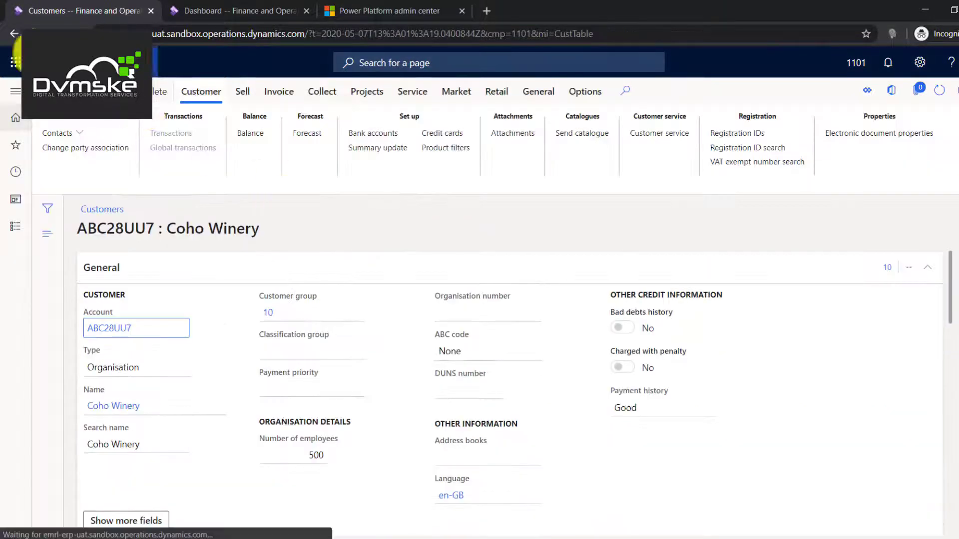
click(15, 42)
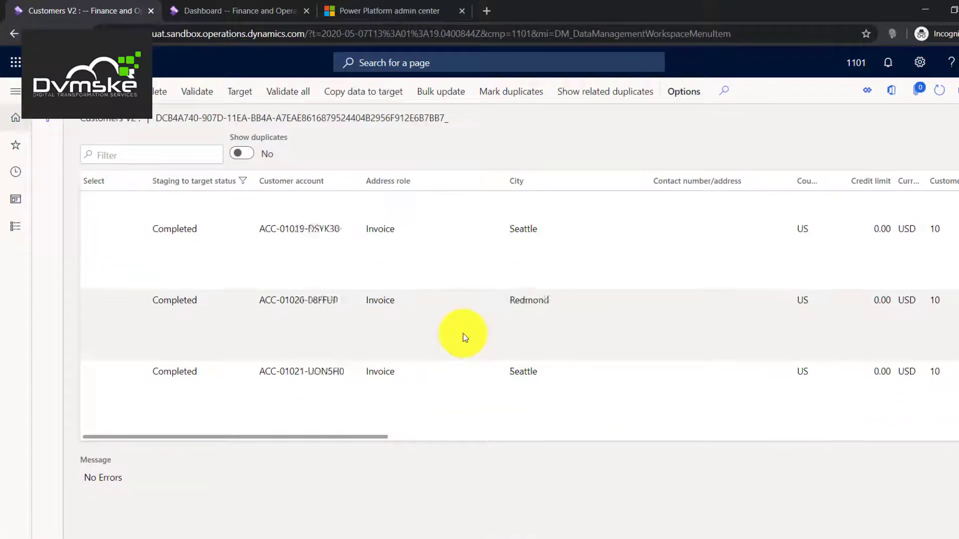
Search the Customers V2 staging records for the edited account's customer account number.
scroll(463, 333, down, 6)
key(ctrl+f)
click(753, 60)
key(BackSpace)
key(BackSpace)
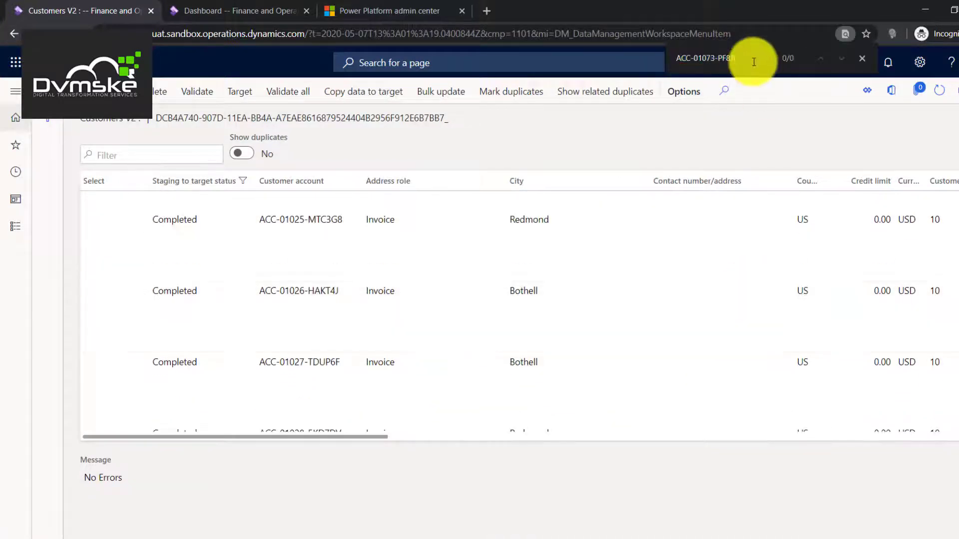
scroll(428, 269, down, 20)
scroll(427, 268, down, 15)
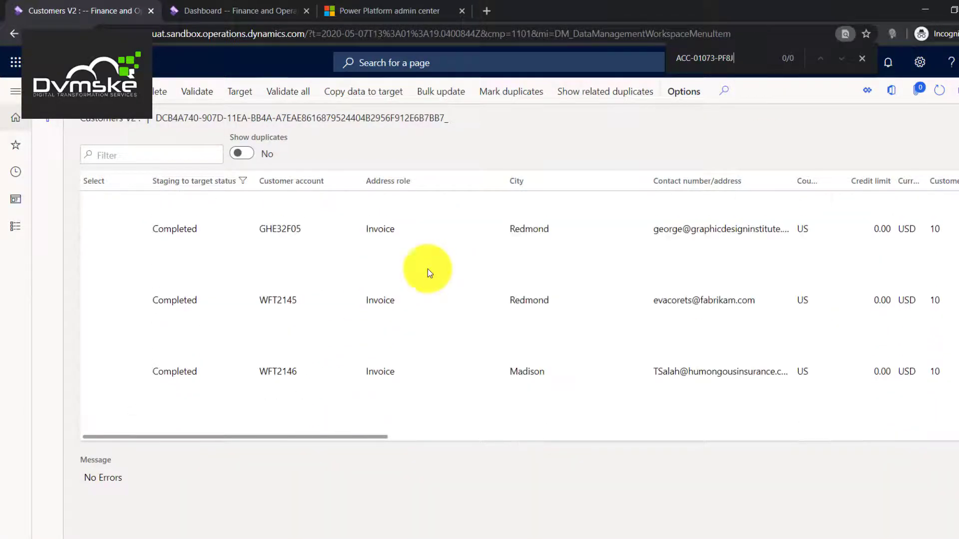
click(742, 65)
text(U)
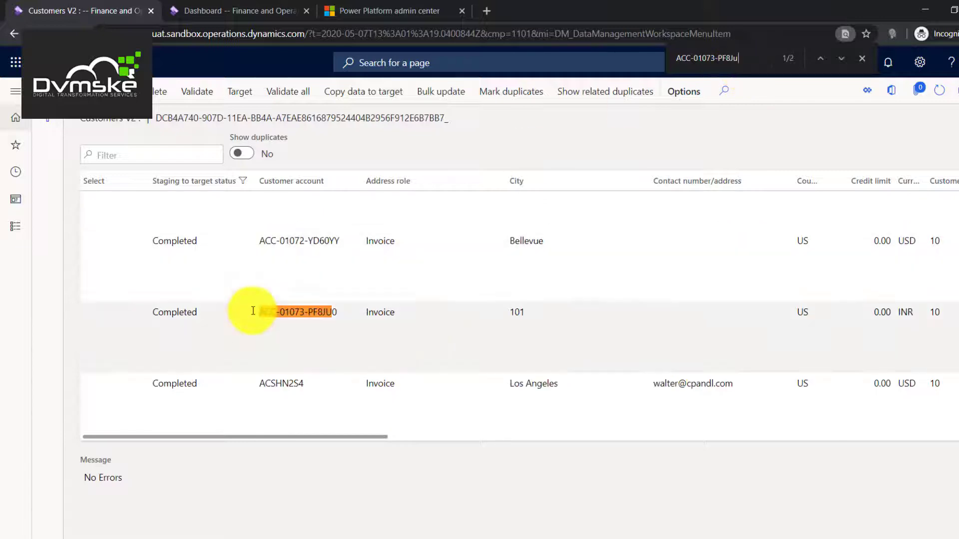
Open the edited account's customer record from the staging data and review its General and Addresses details.
click(310, 312)
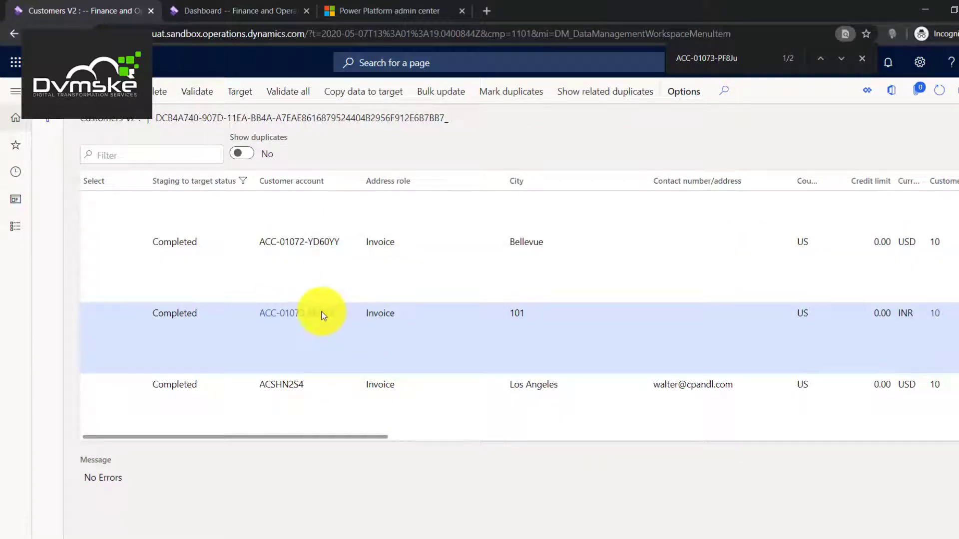
click(324, 315)
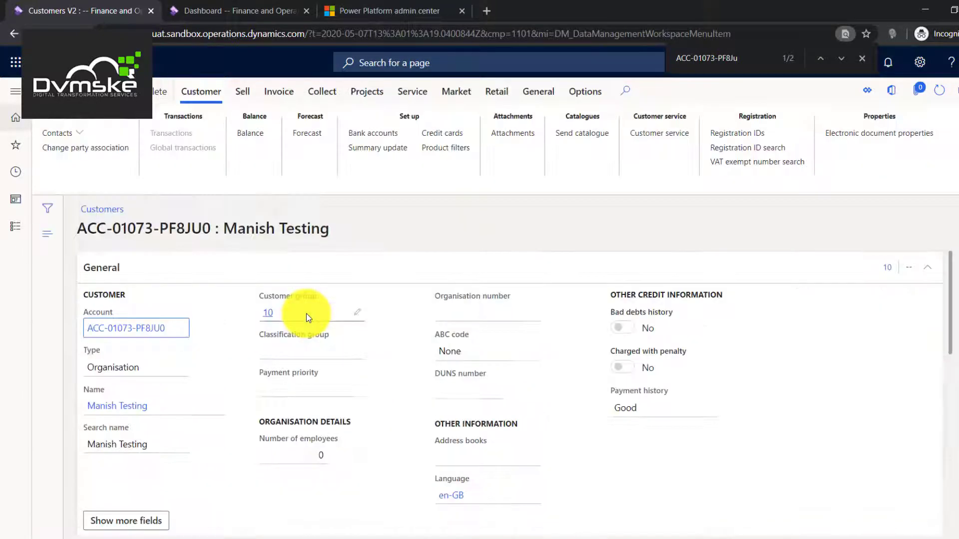
scroll(317, 332, down, 5)
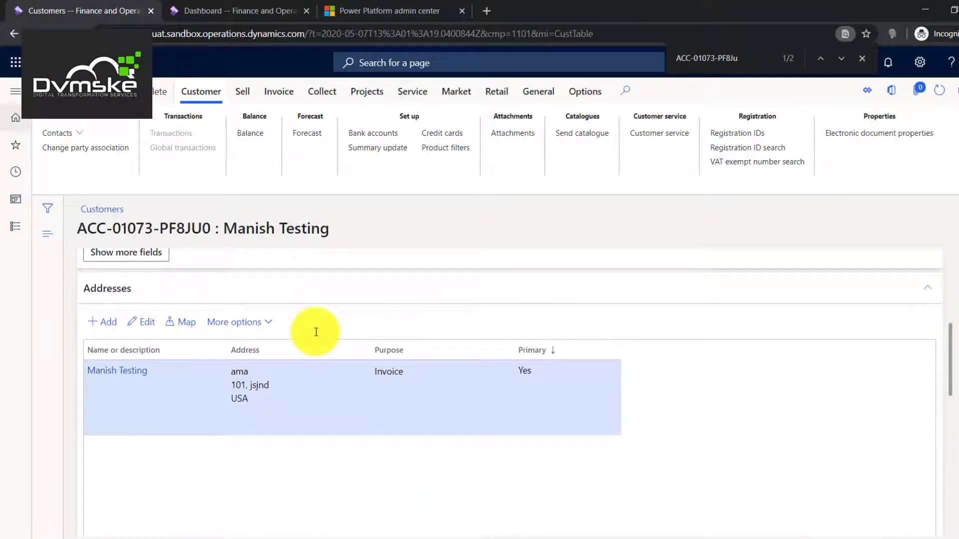
scroll(316, 332, up, 5)
scroll(317, 332, down, 2)
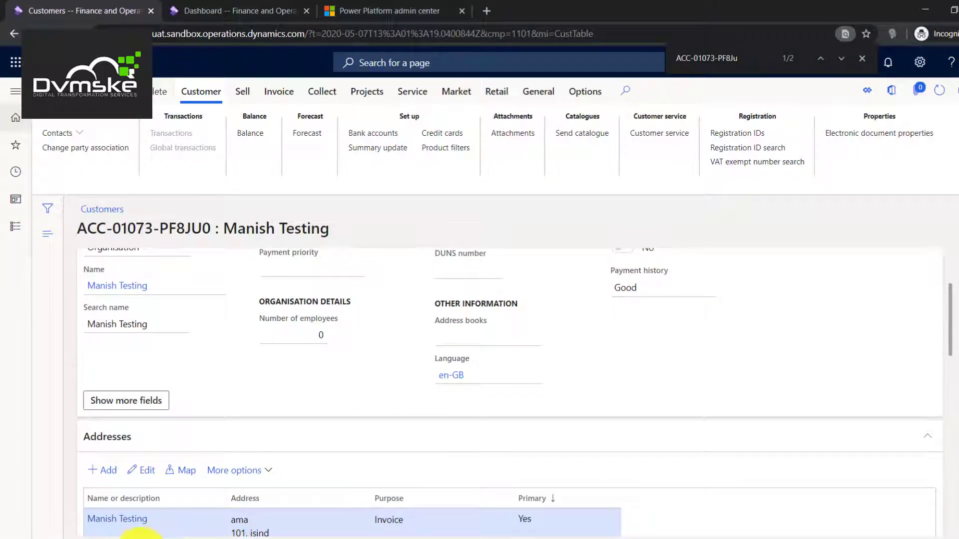
Switch to the Power Platform admin center, view the scheduling options of CEACCOUNTTOFIOPSCUSTOMER, and return to the data integration projects.
mouse_move(107, 524)
click(75, 490)
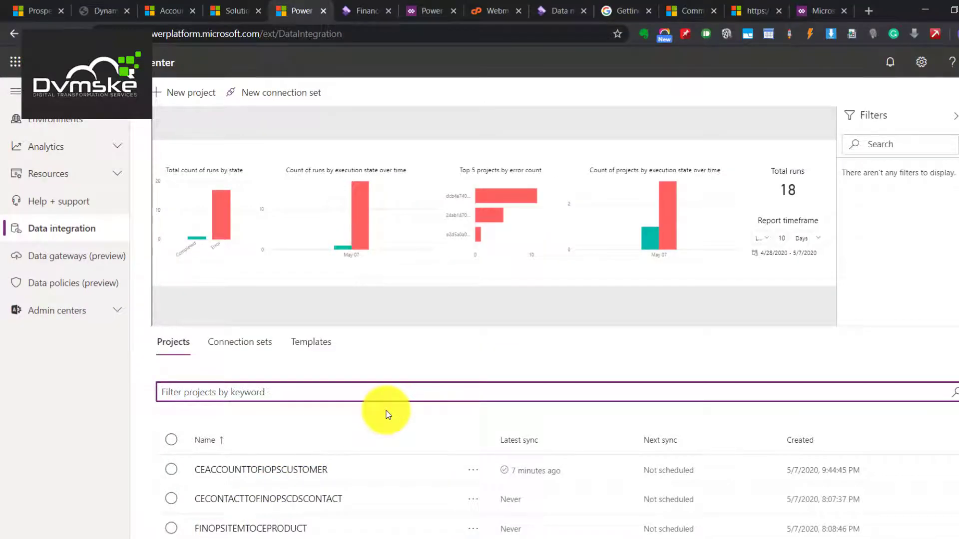
click(314, 472)
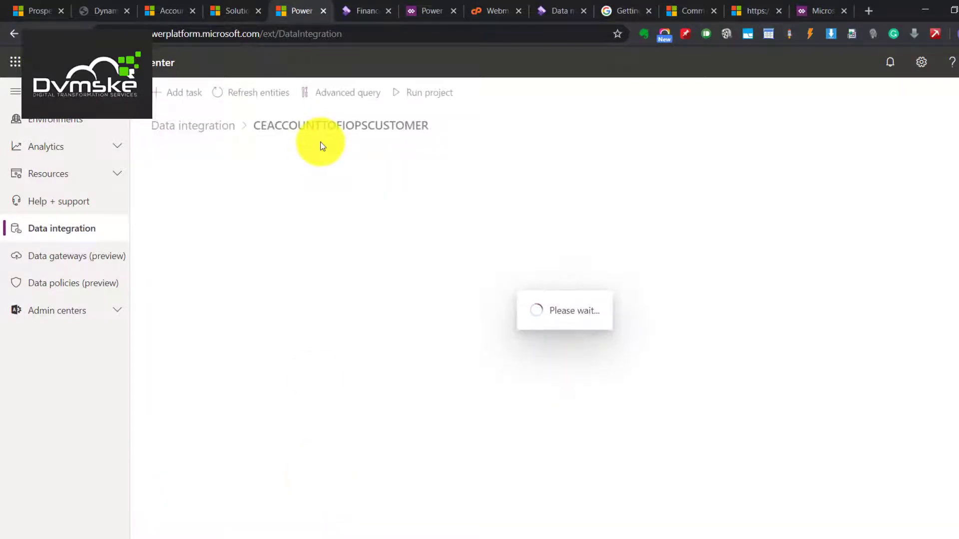
click(300, 165)
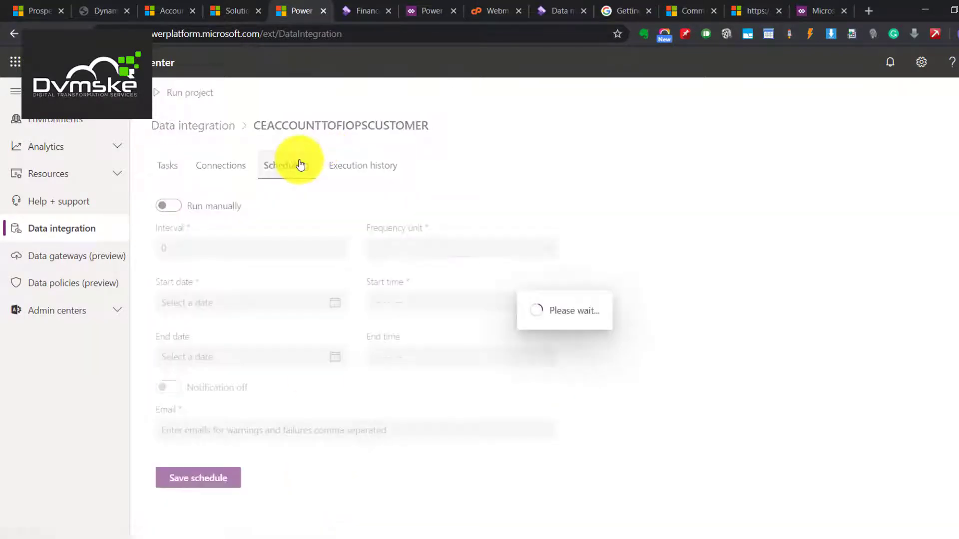
click(210, 132)
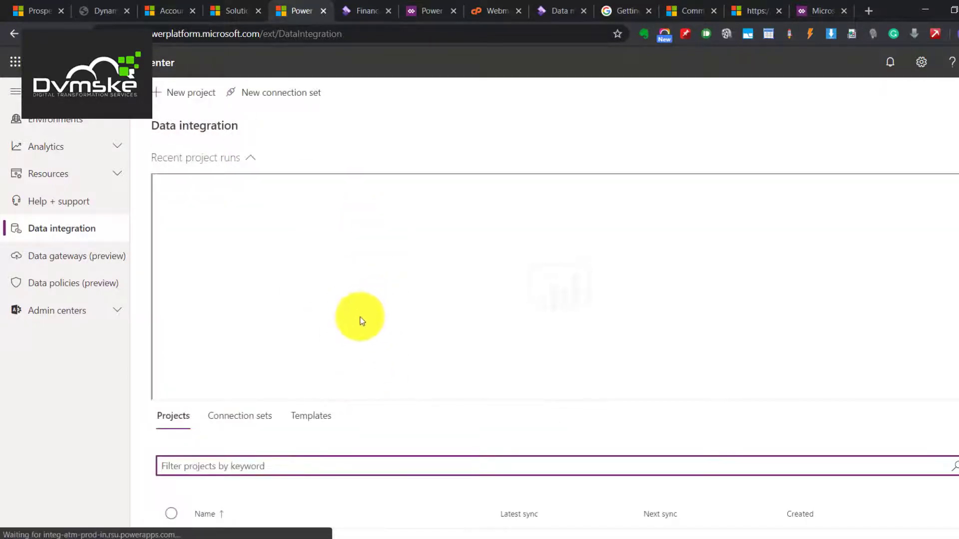
Examine the Products - Products field mappings in the FINOPSITEMTOCEPRODUCT project, then go back to the project.
scroll(360, 322, down, 2)
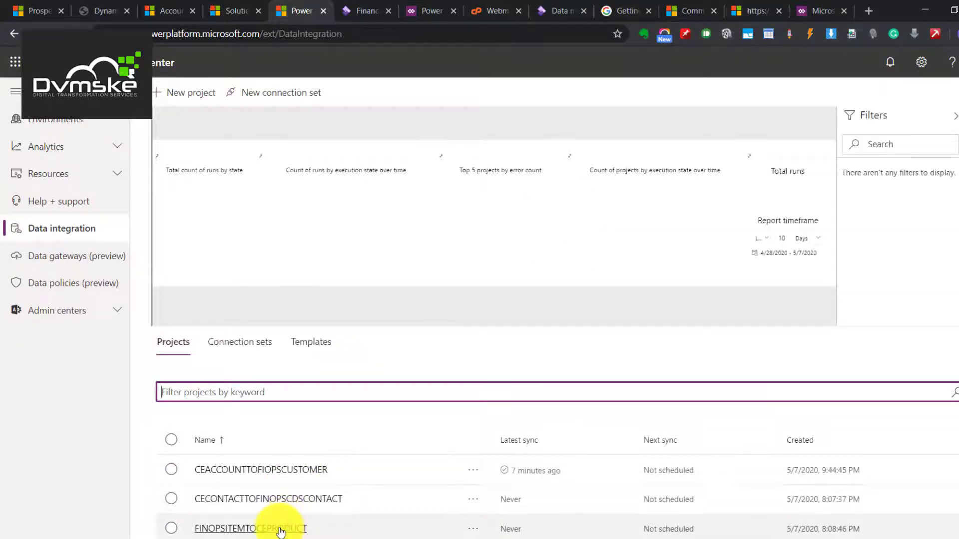
click(280, 526)
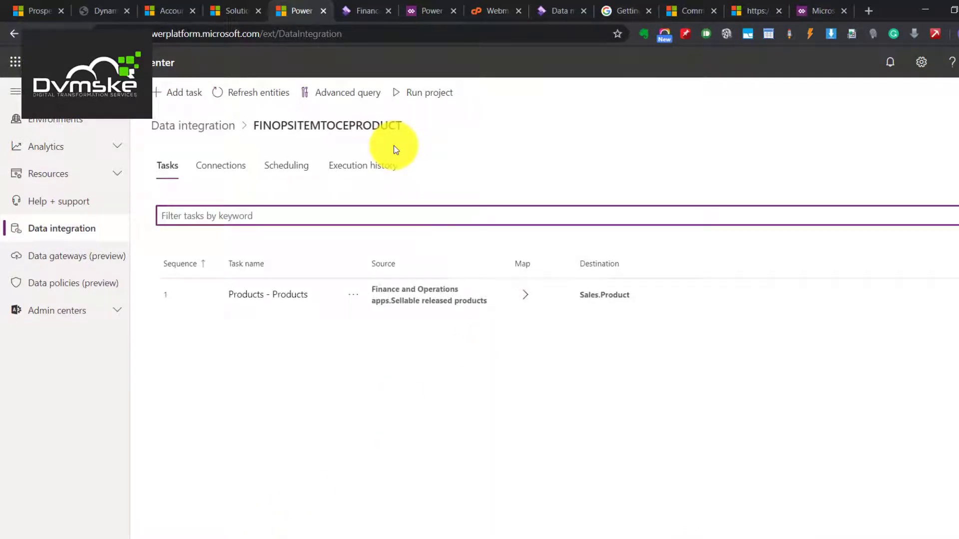
click(526, 302)
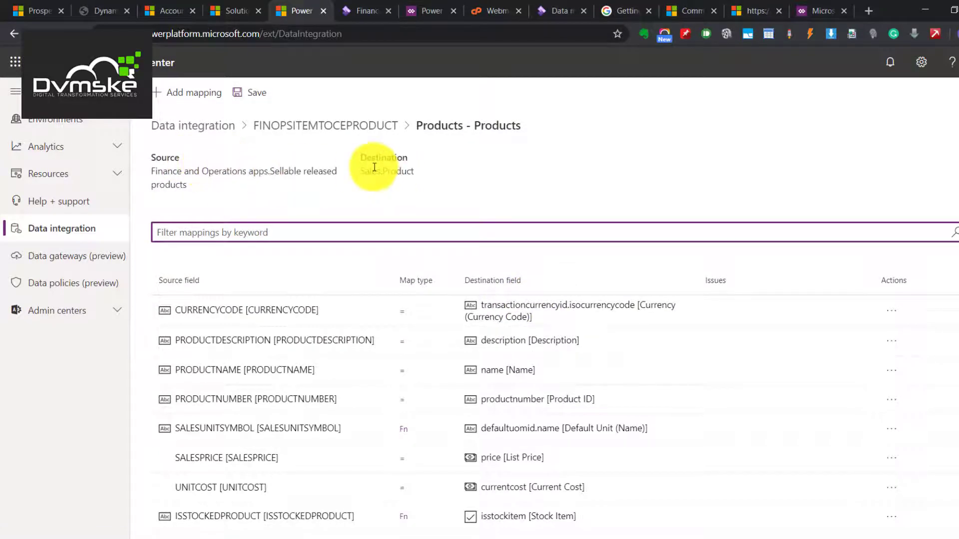
scroll(446, 380, down, 2)
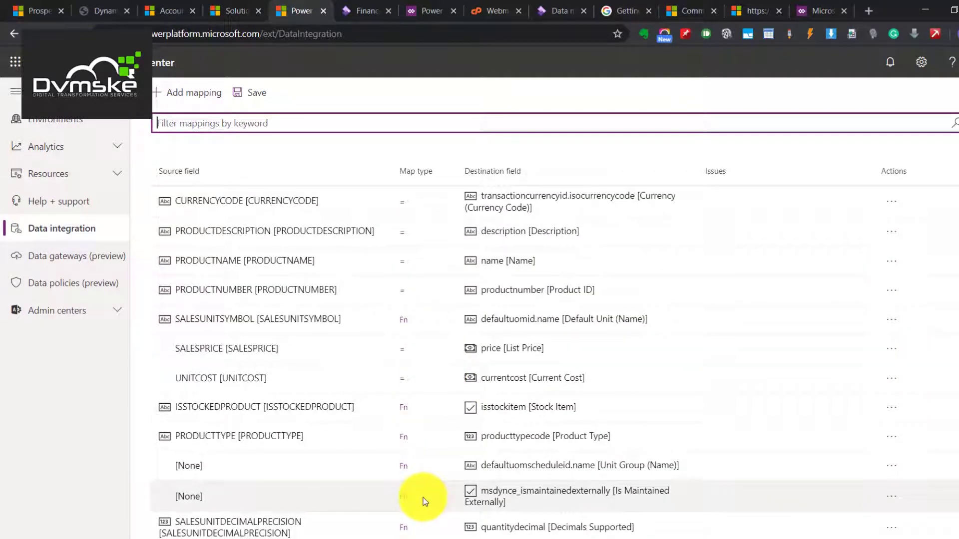
scroll(423, 501, up, 2)
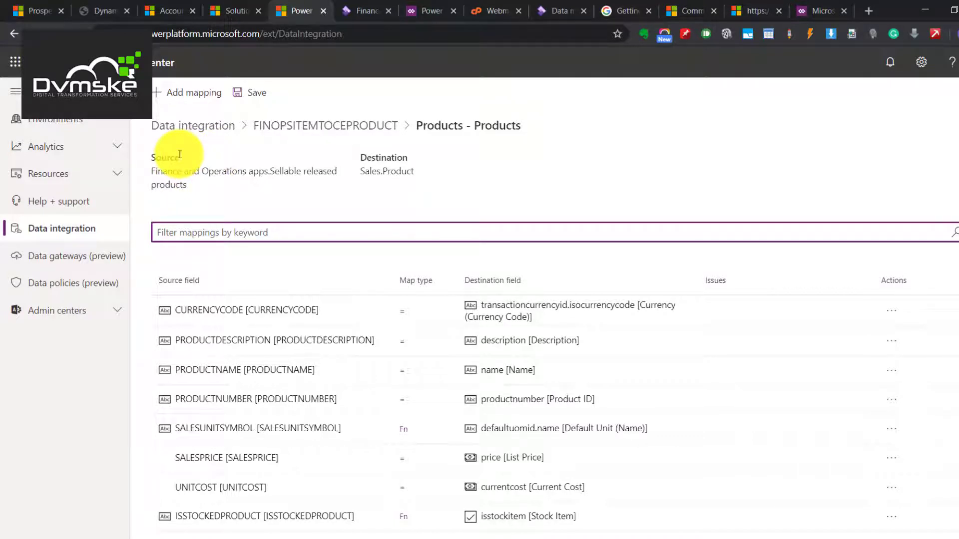
click(180, 154)
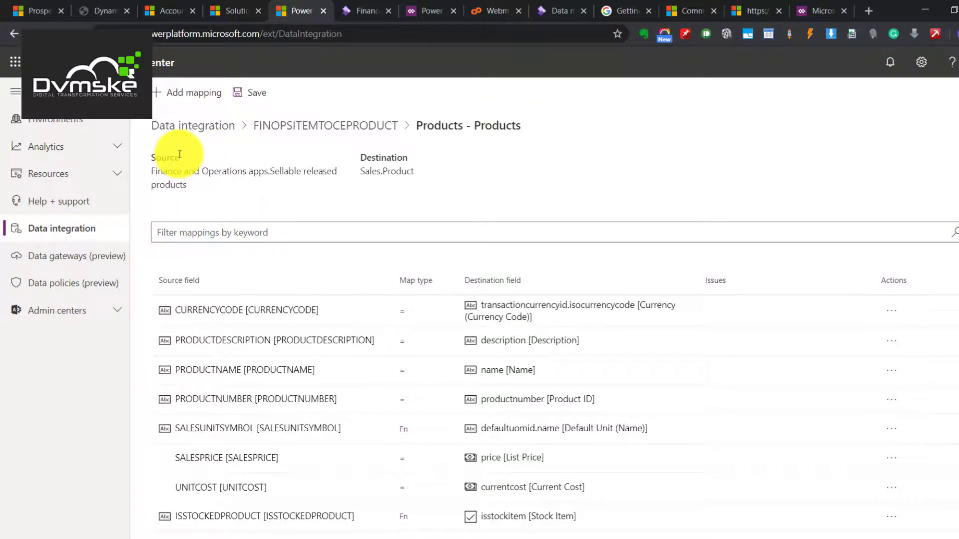
click(335, 136)
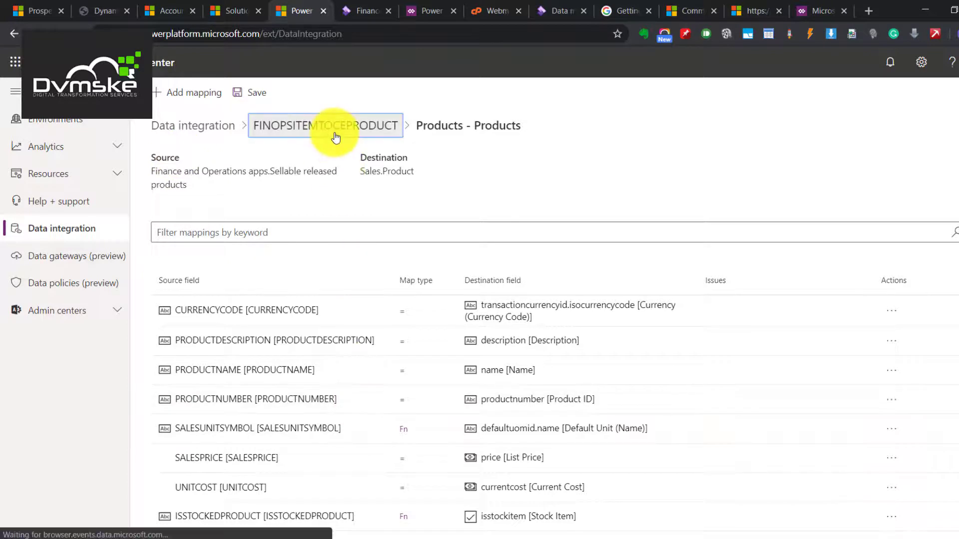